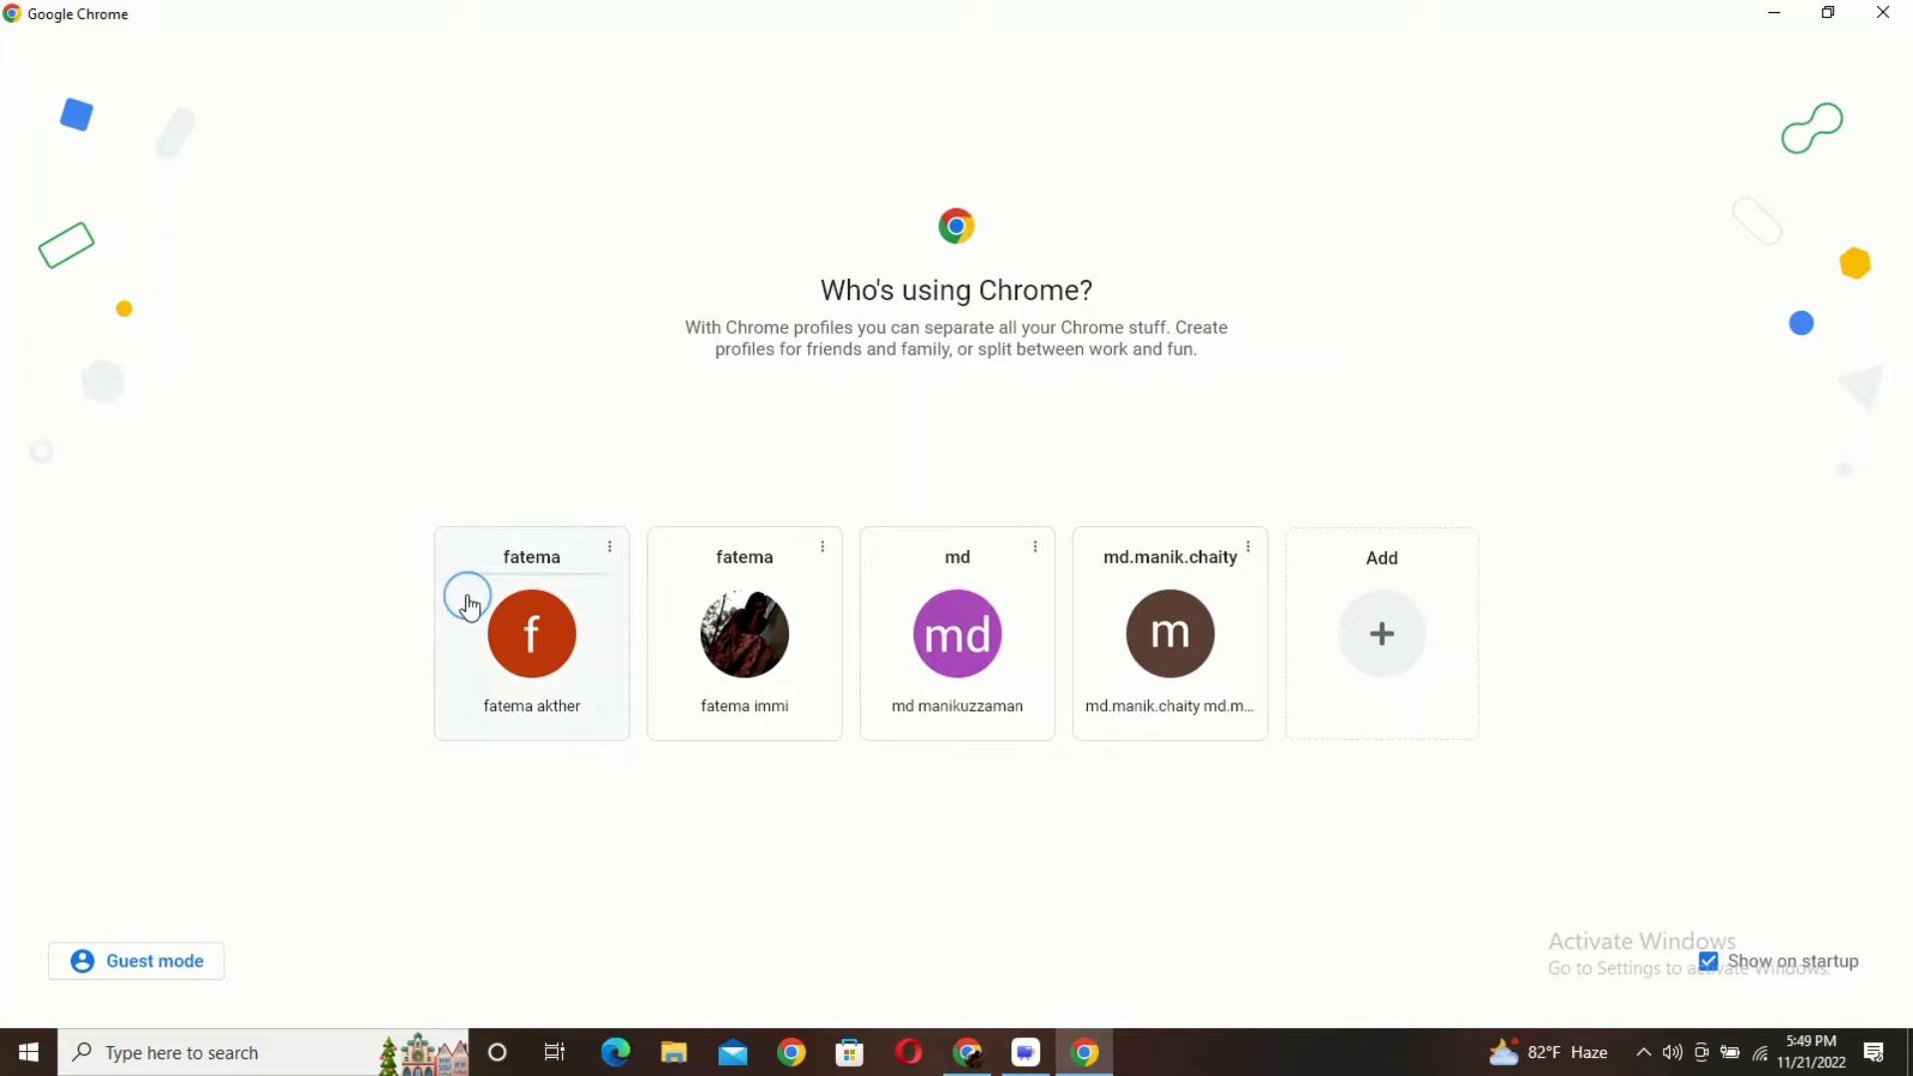
- Open the first Chrome profile in a maximized window and go to the Facebook site through a Google search for facebook
click(536, 661)
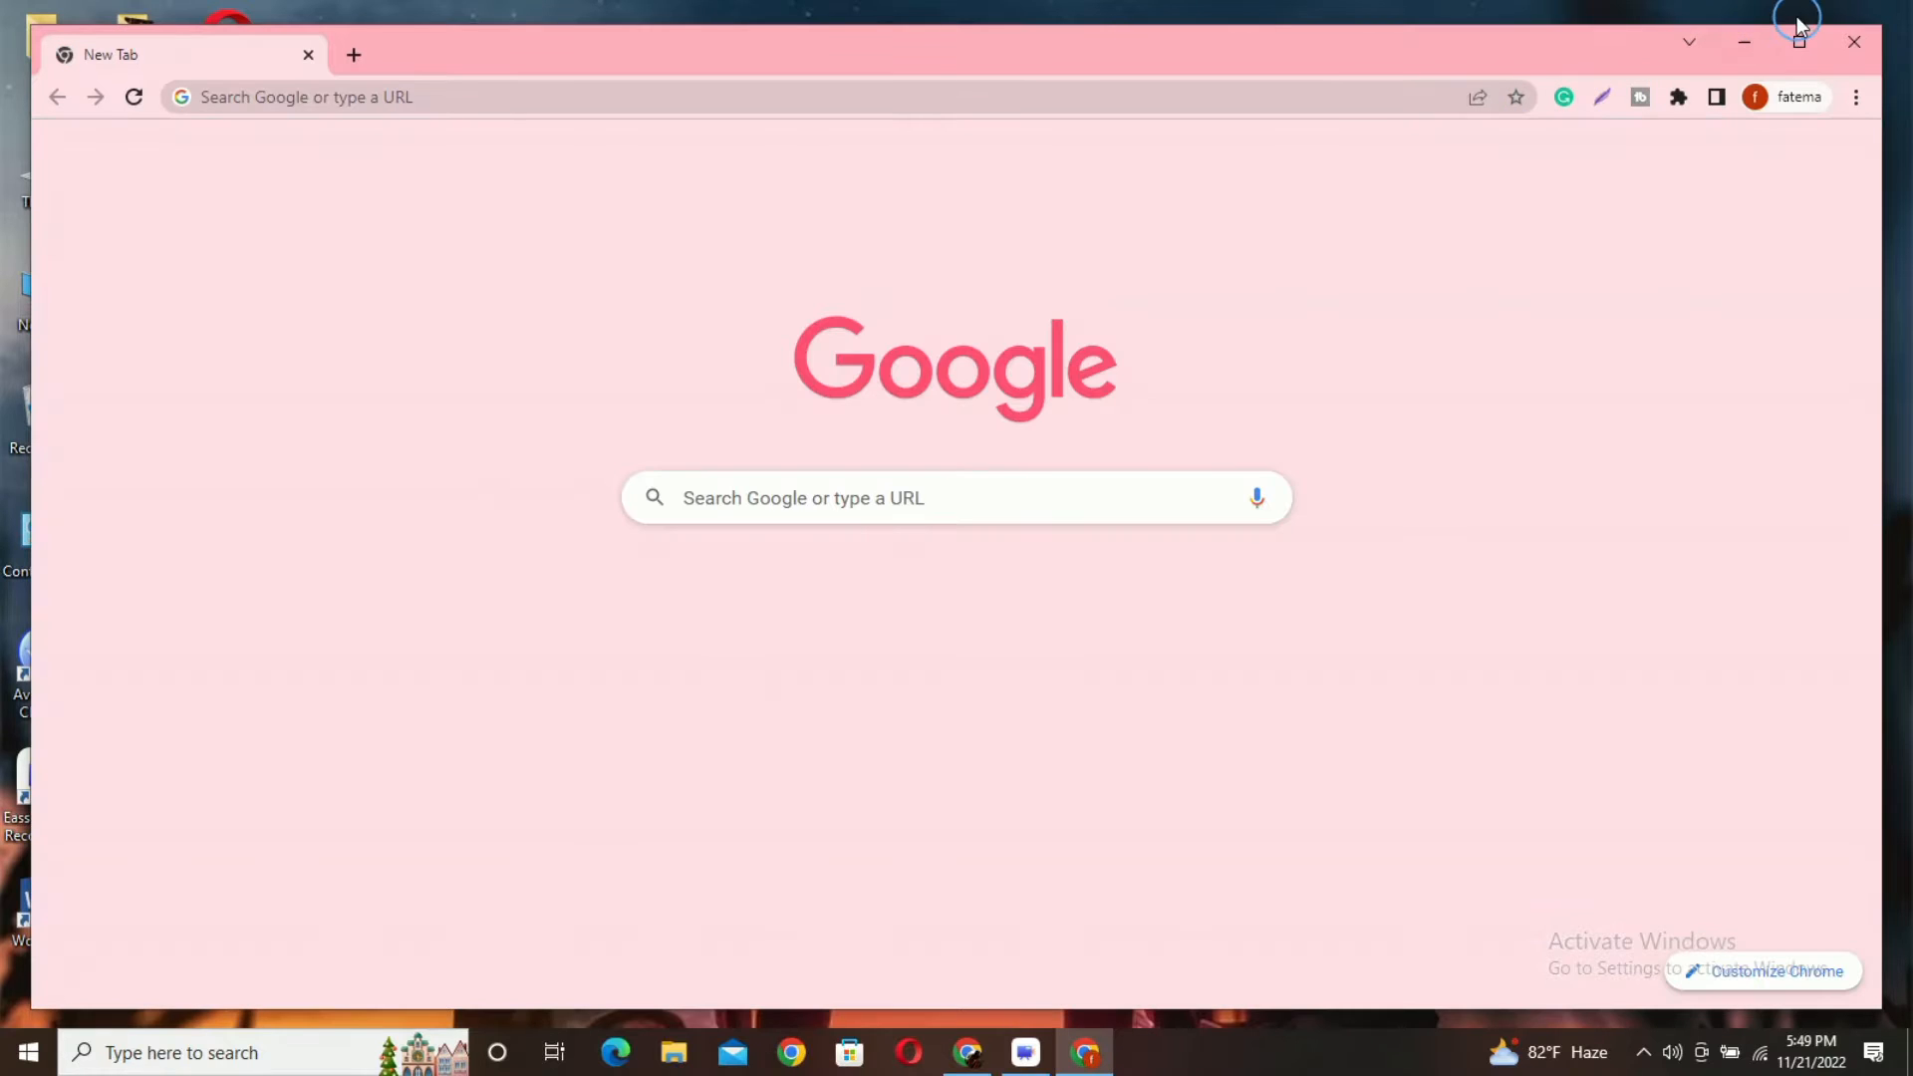
click(1805, 44)
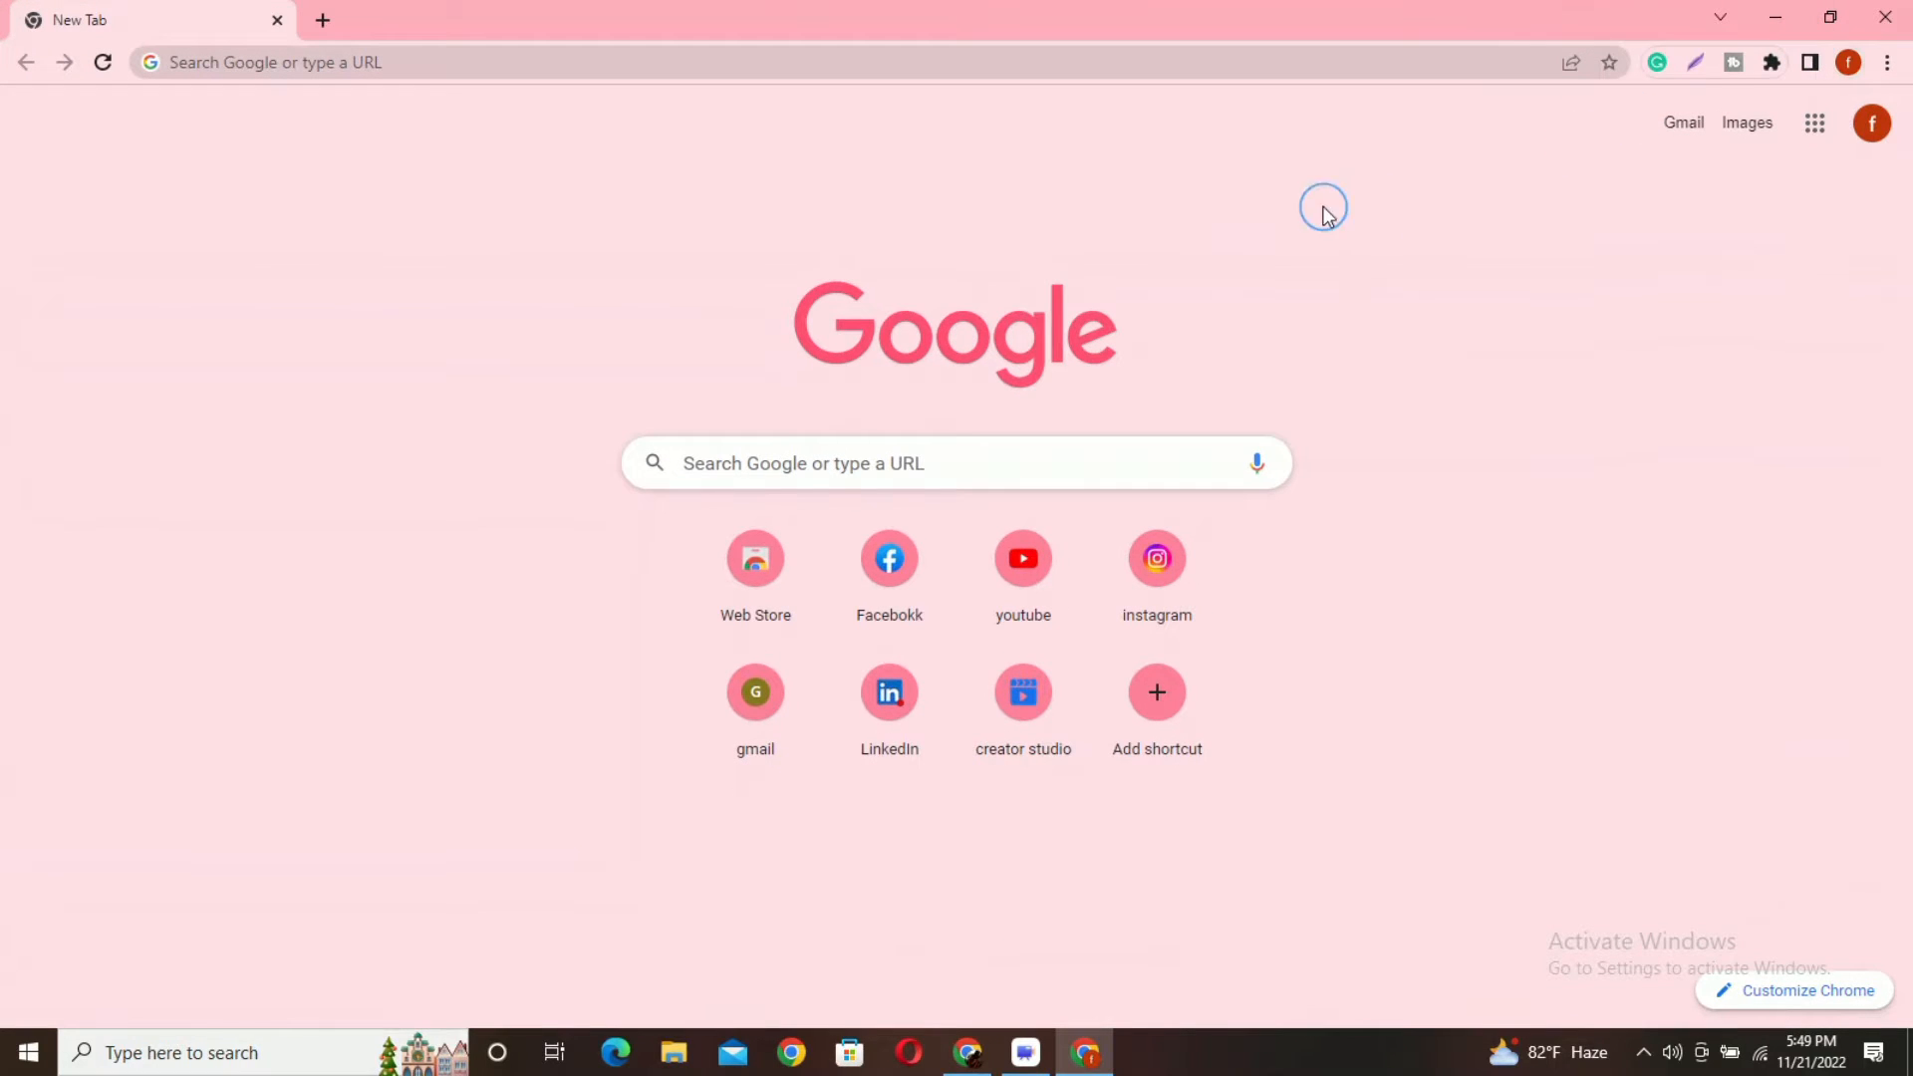
click(832, 454)
text(face)
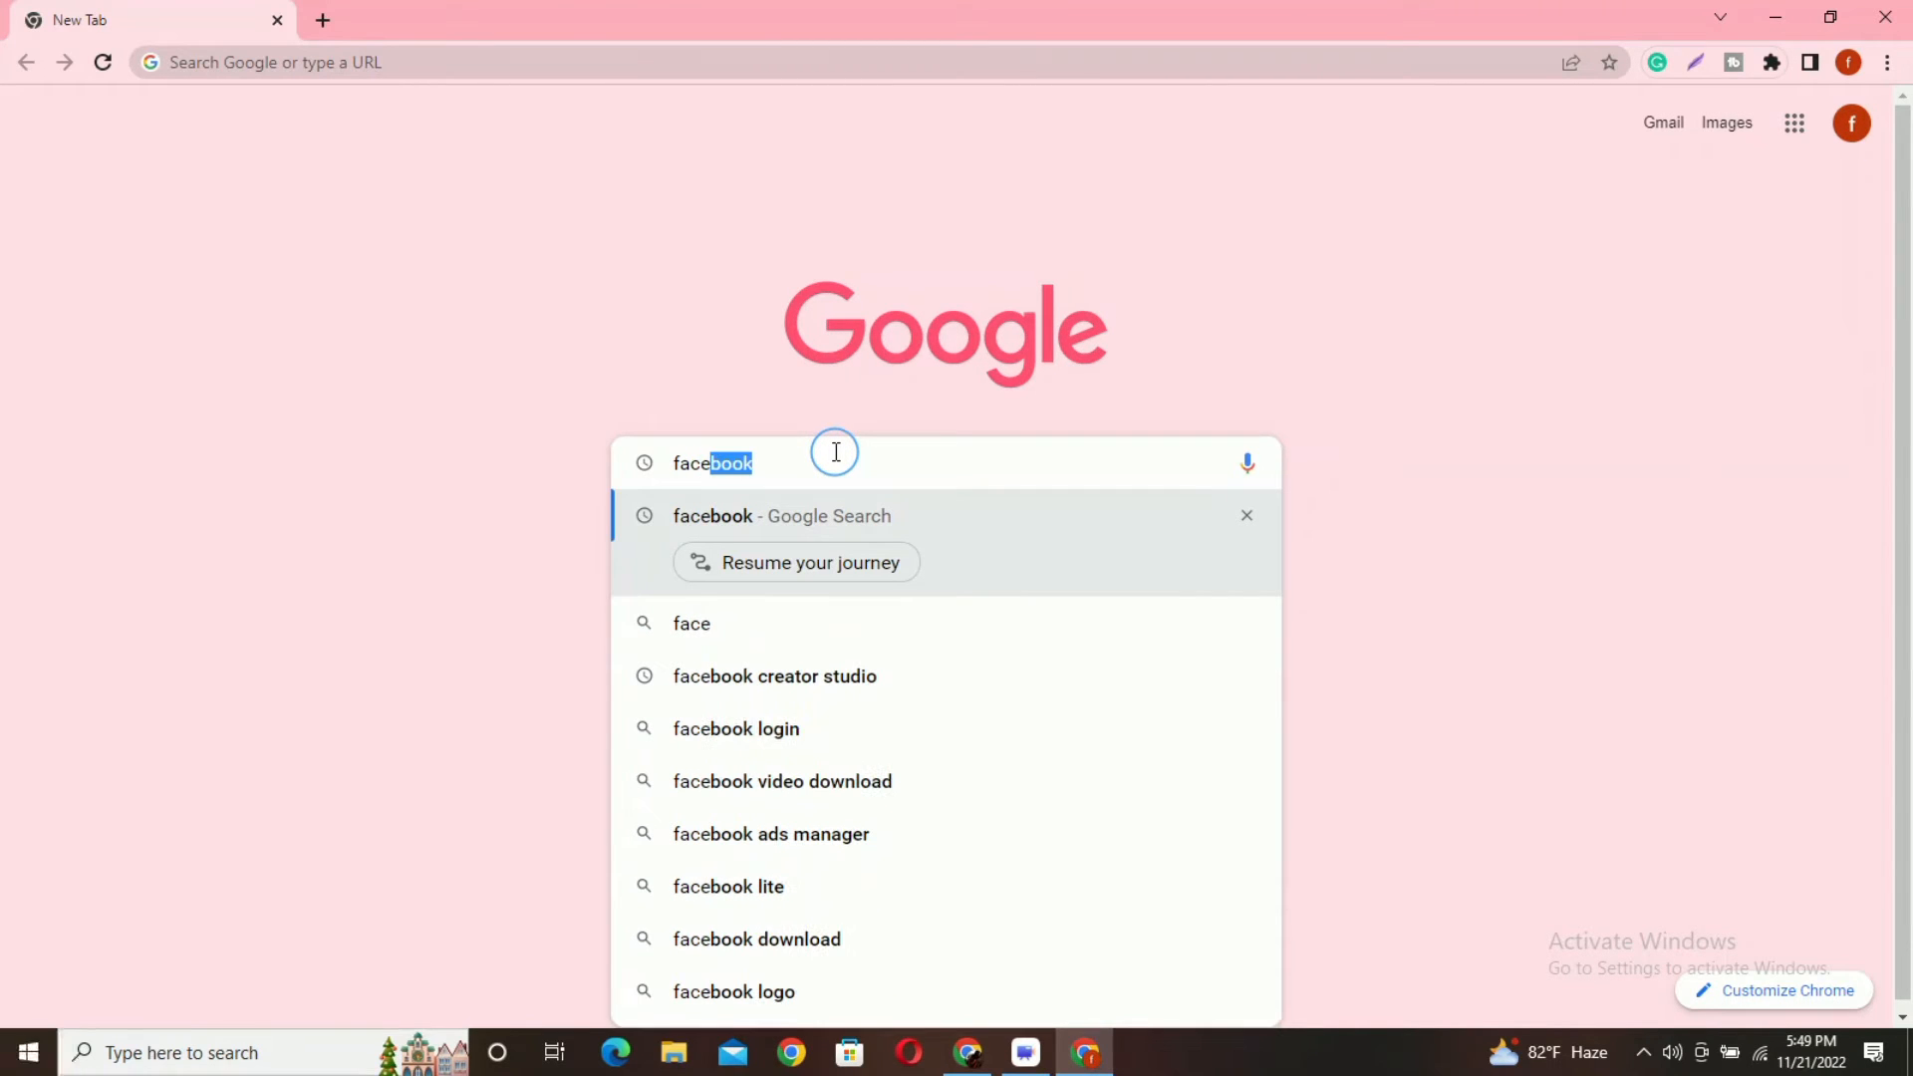
text(book)
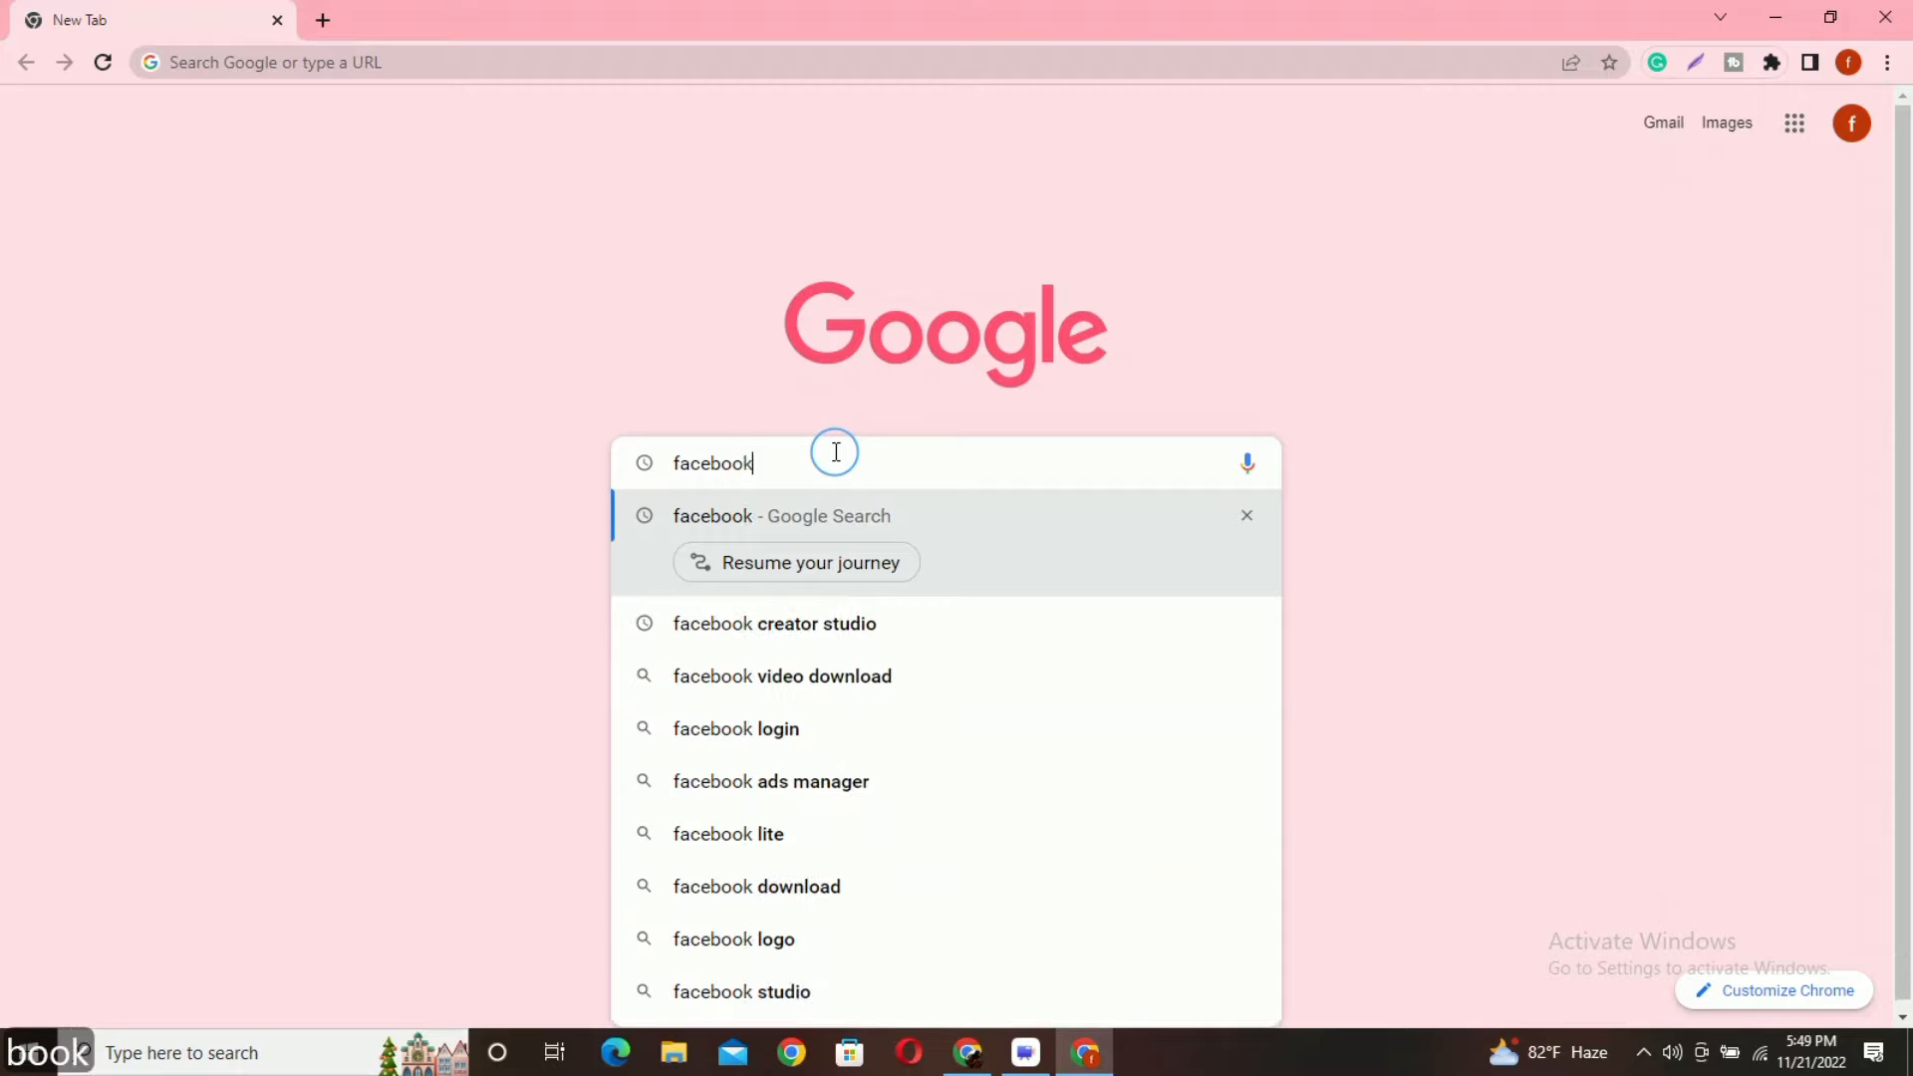
key(Return)
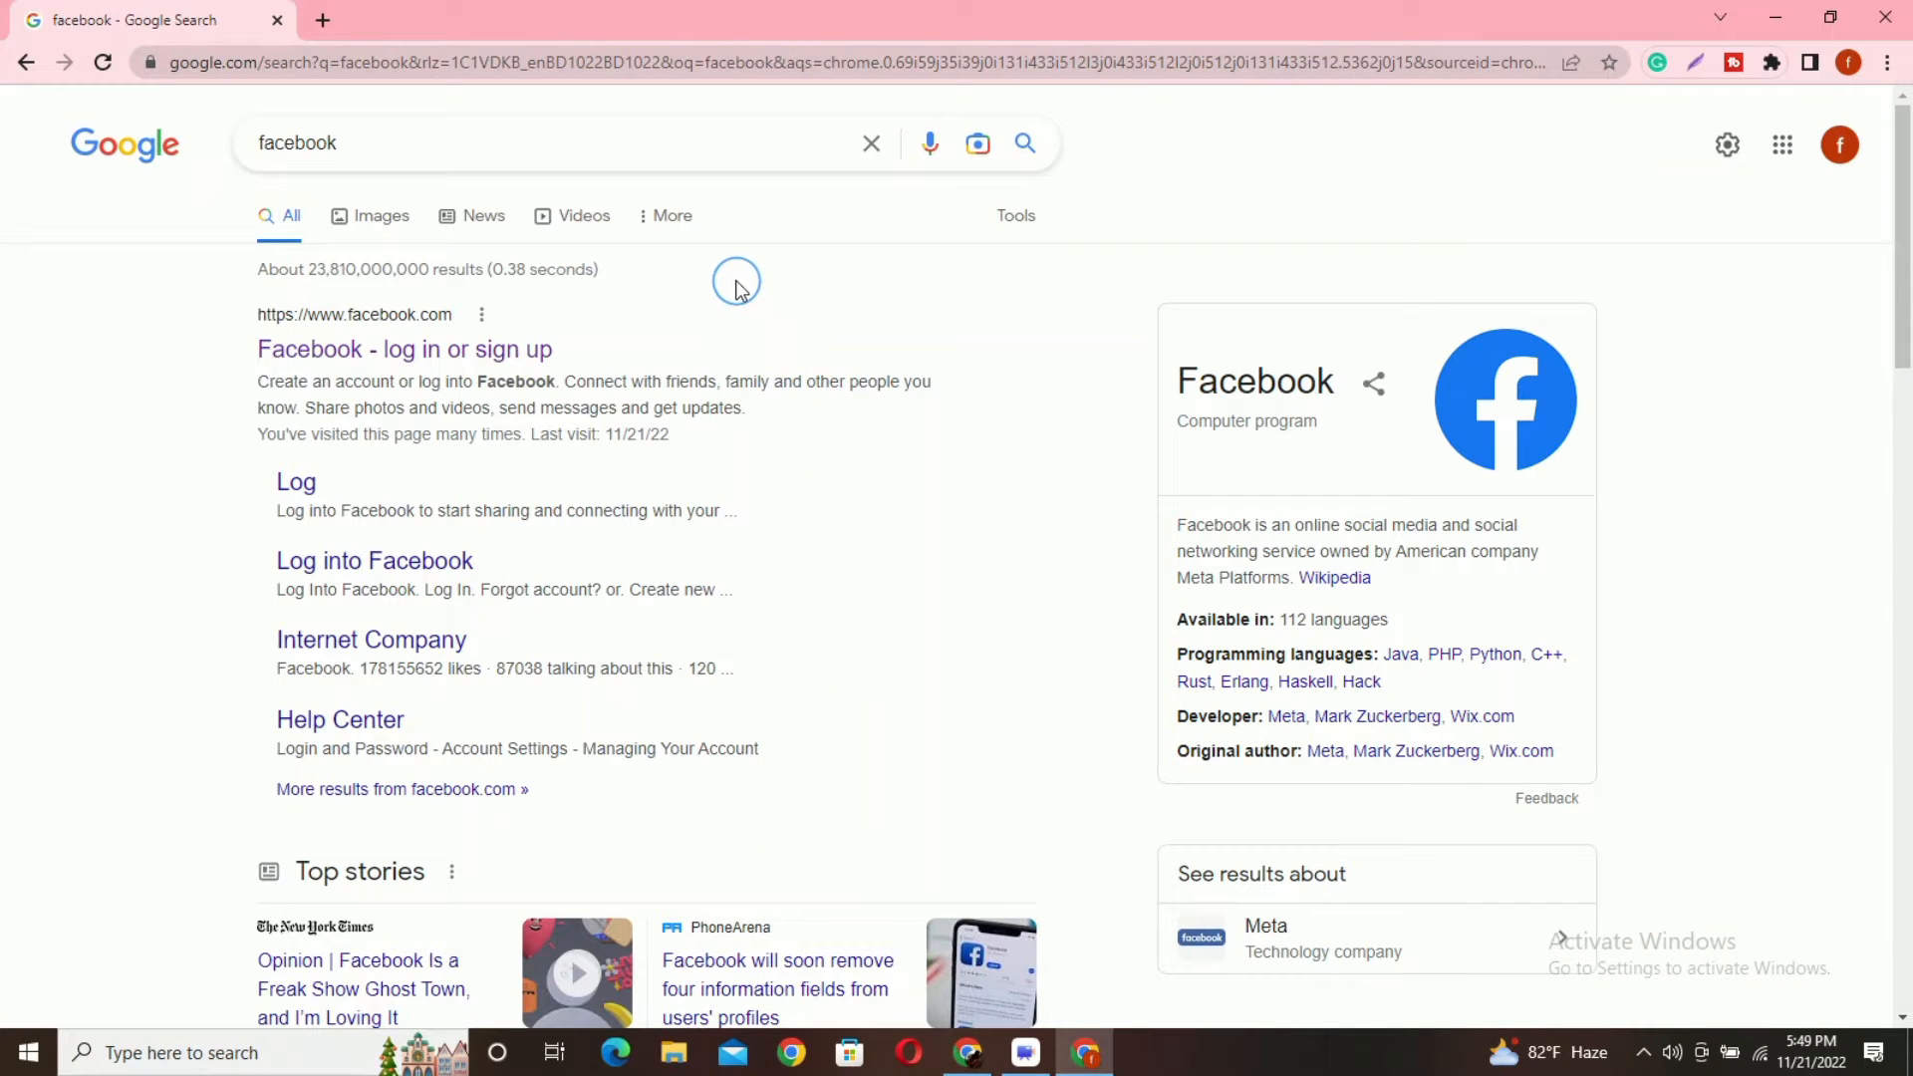
click(399, 351)
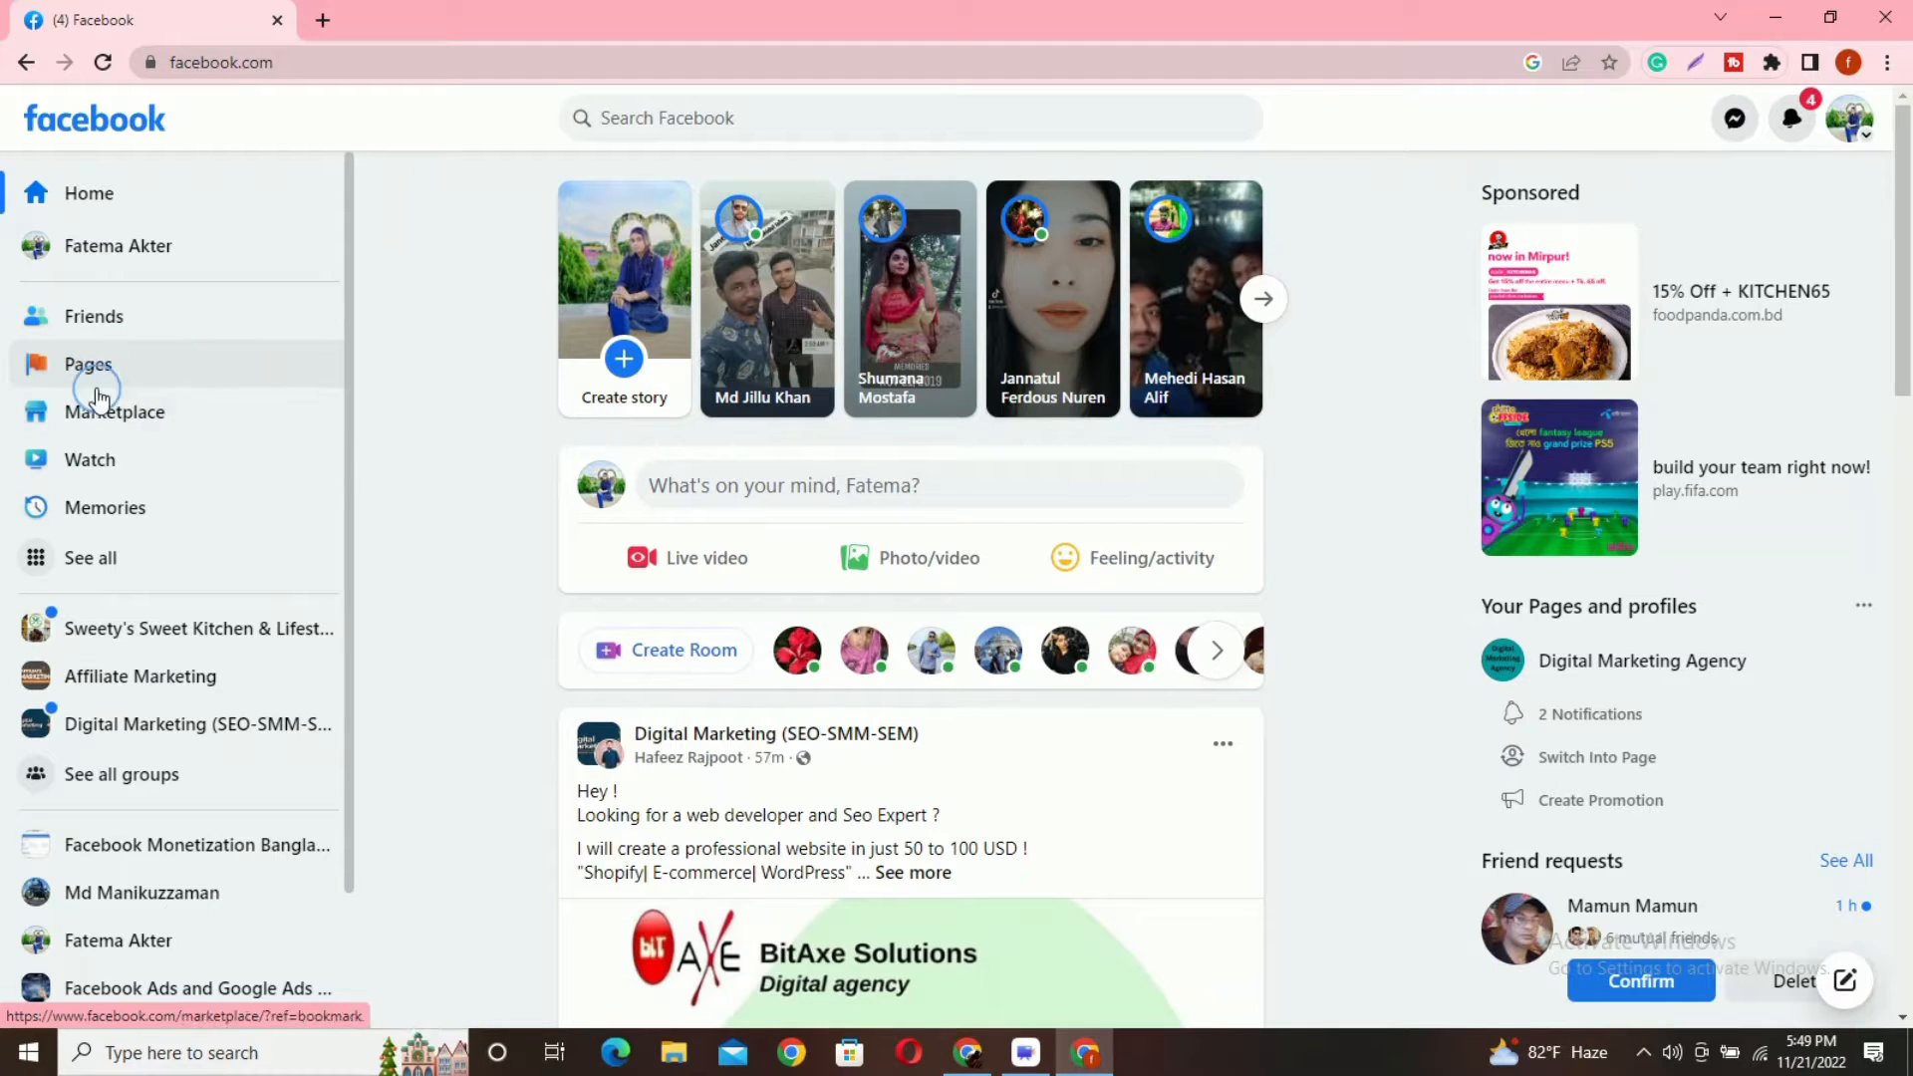
- Start creating a new Facebook Page and enter Sohoje Sikhbo as its page name
click(122, 358)
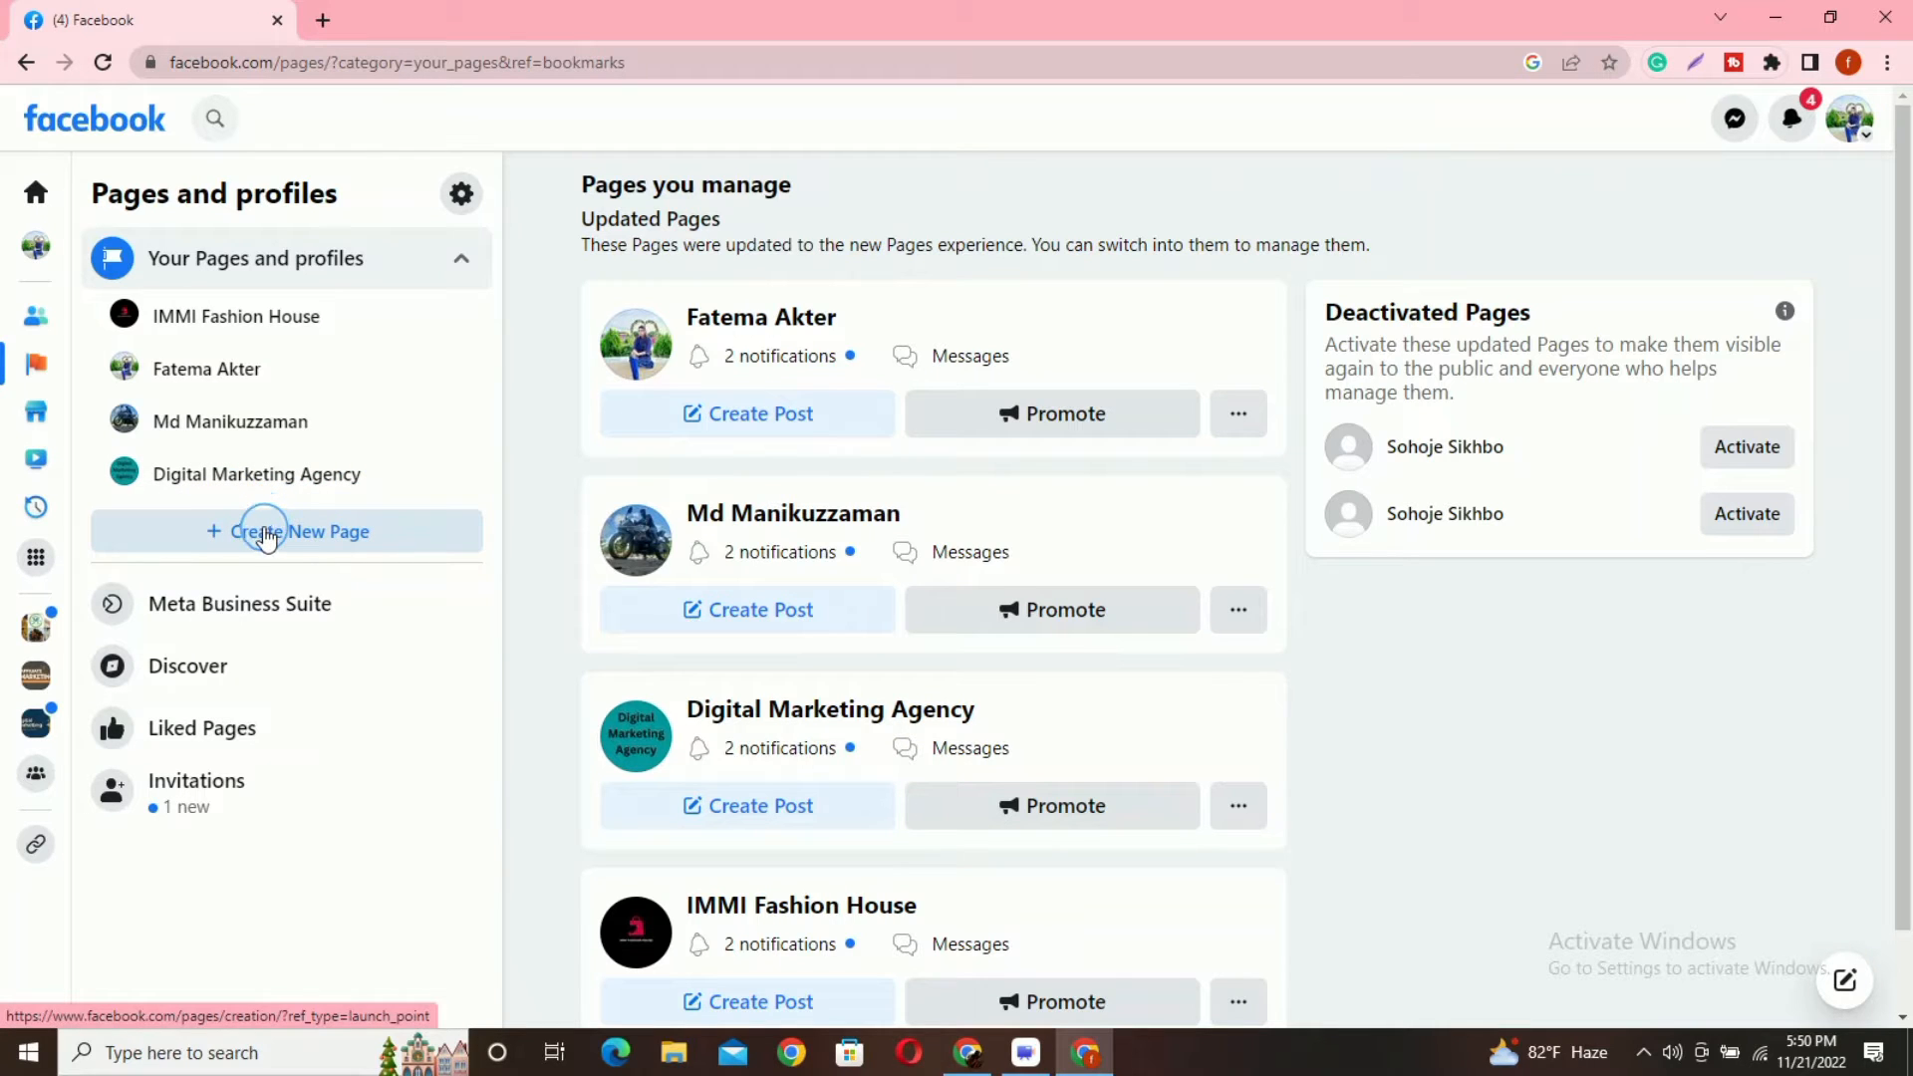
click(266, 538)
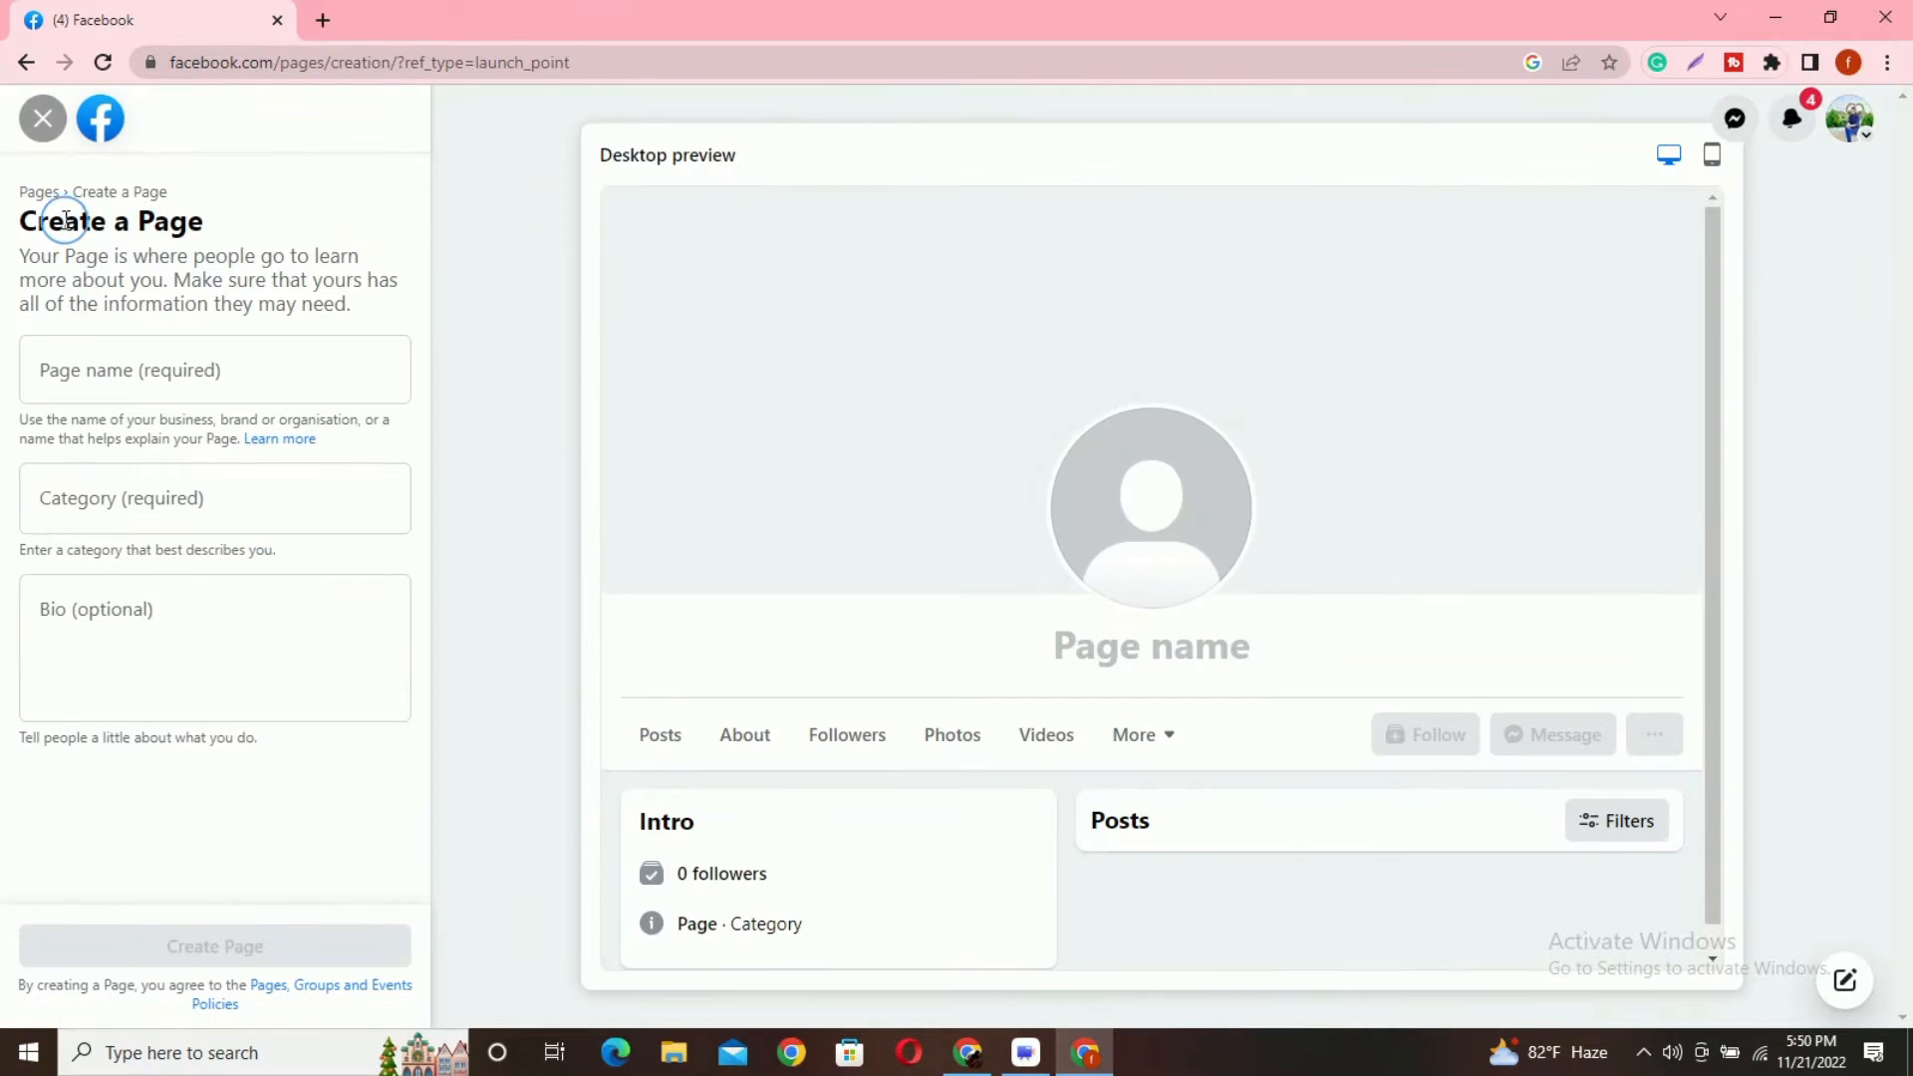
click(174, 385)
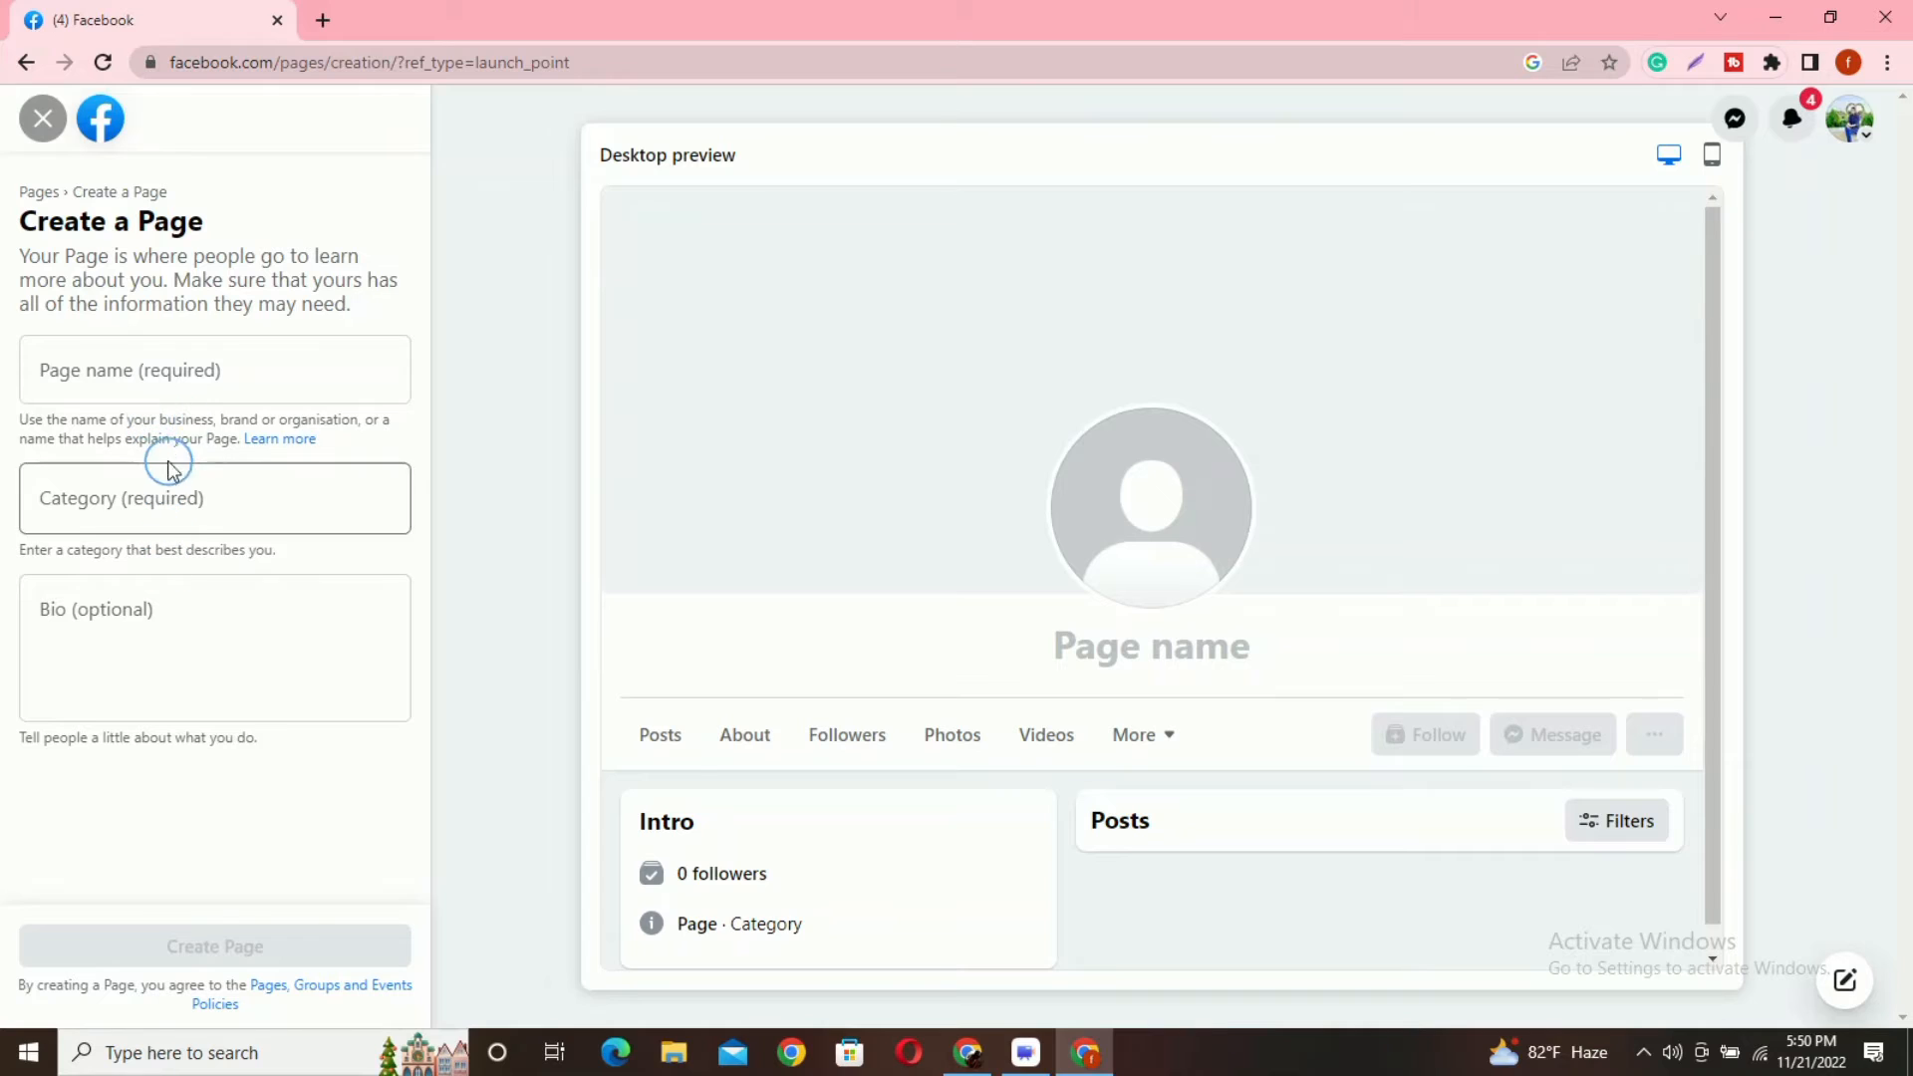
click(202, 368)
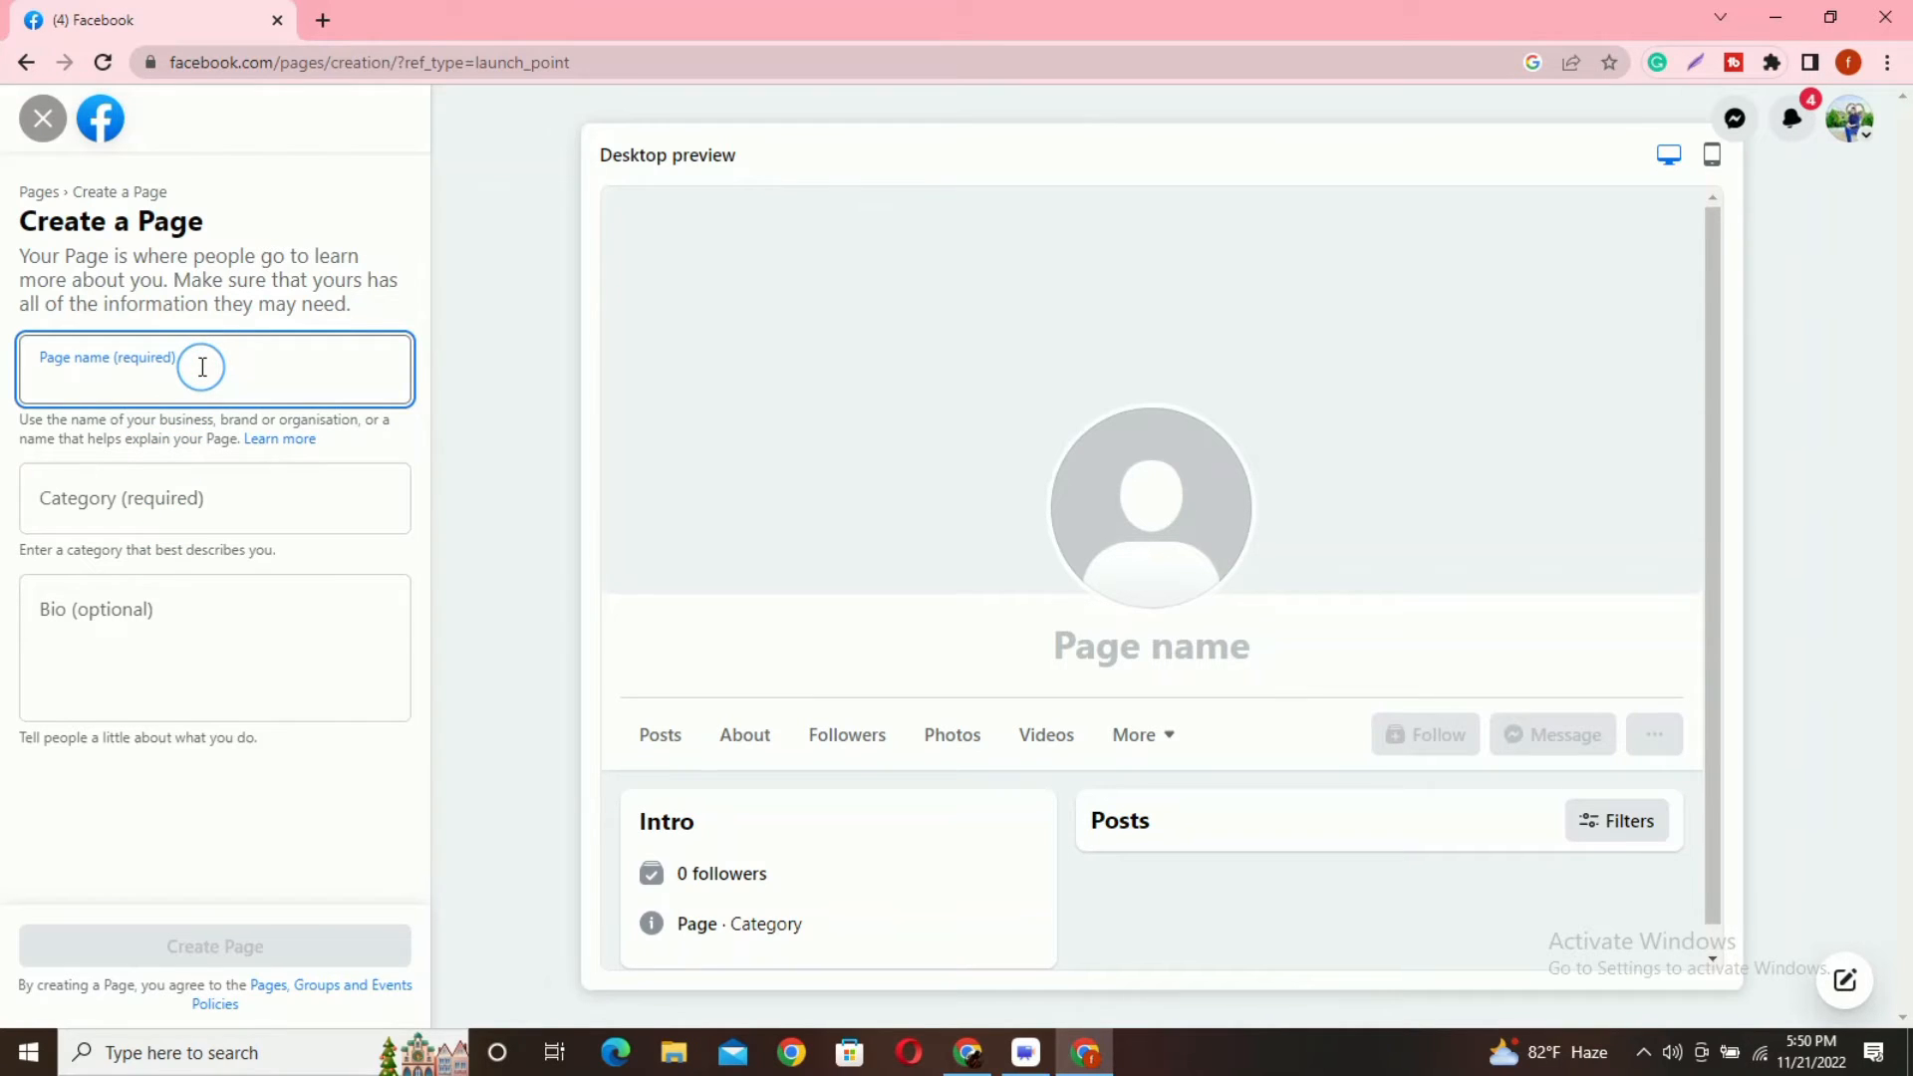
text(SO)
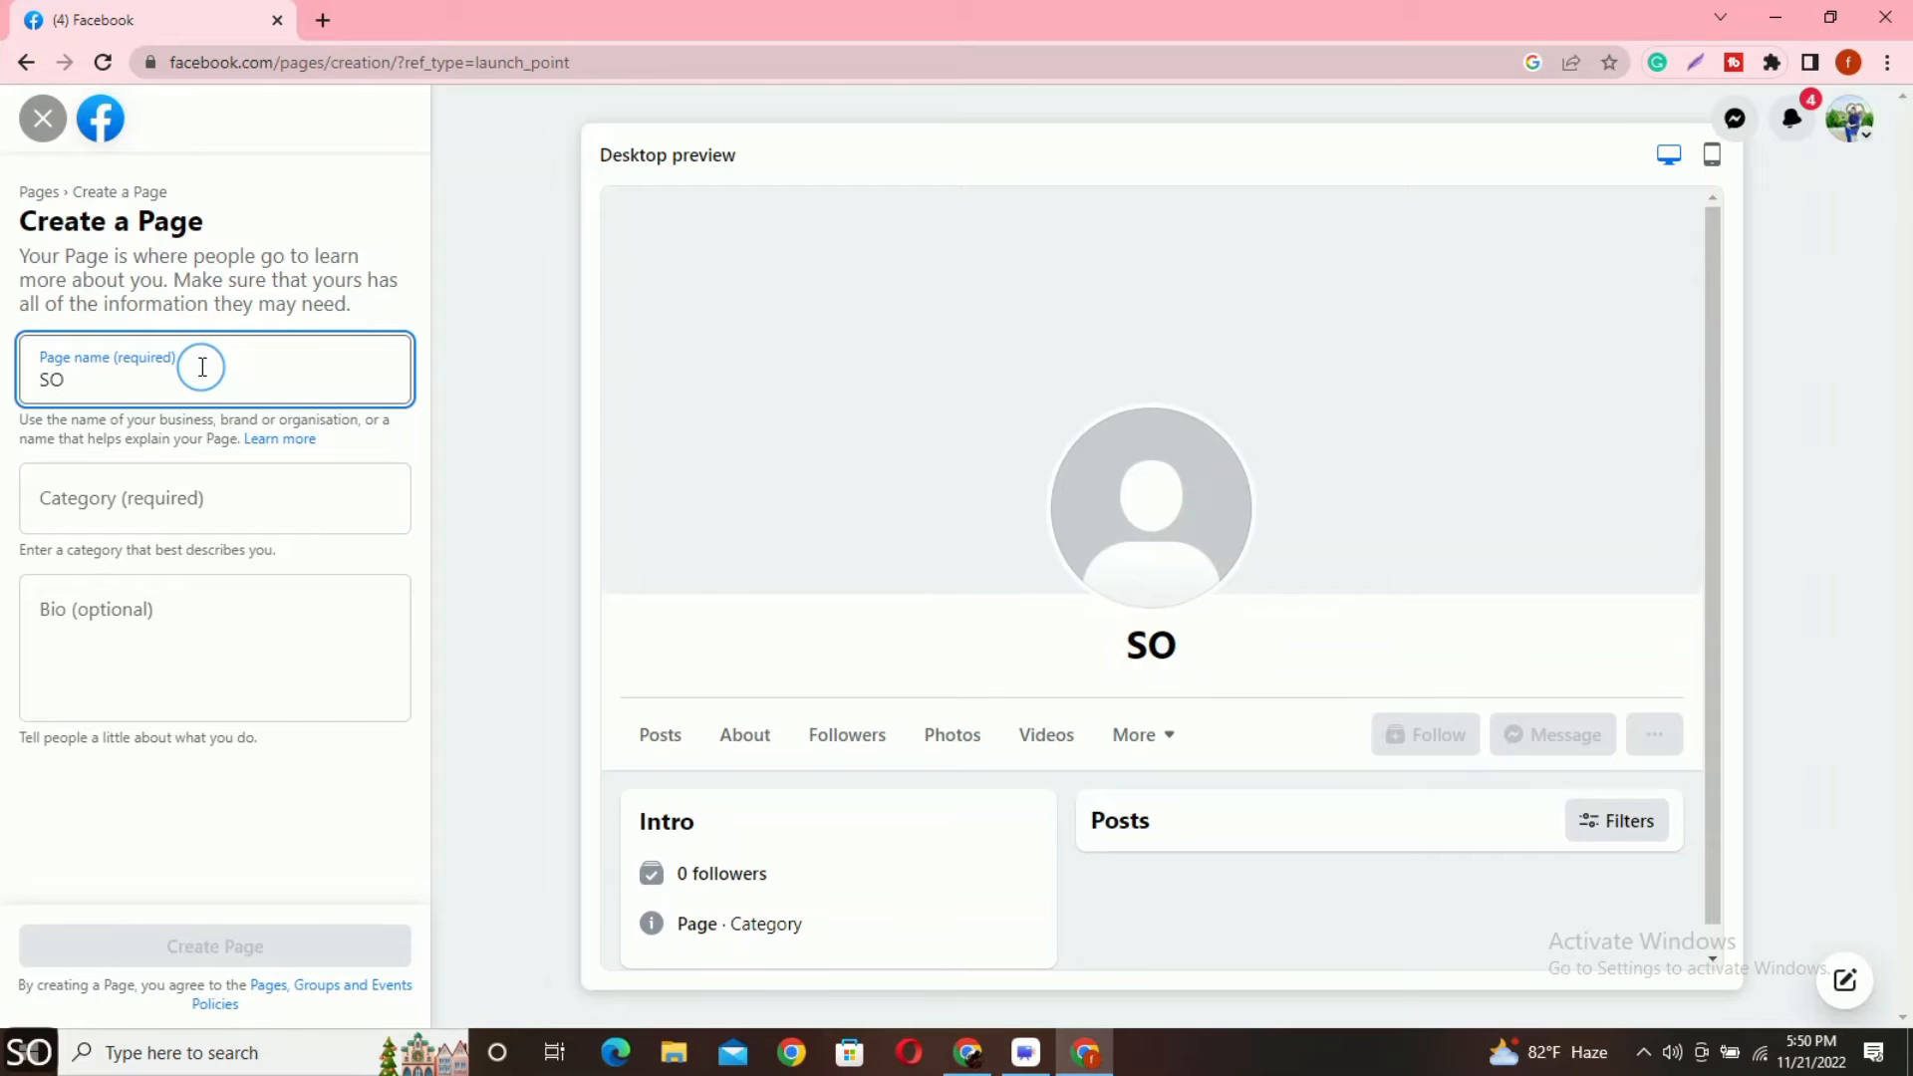
key(BackSpace)
text(ohoje )
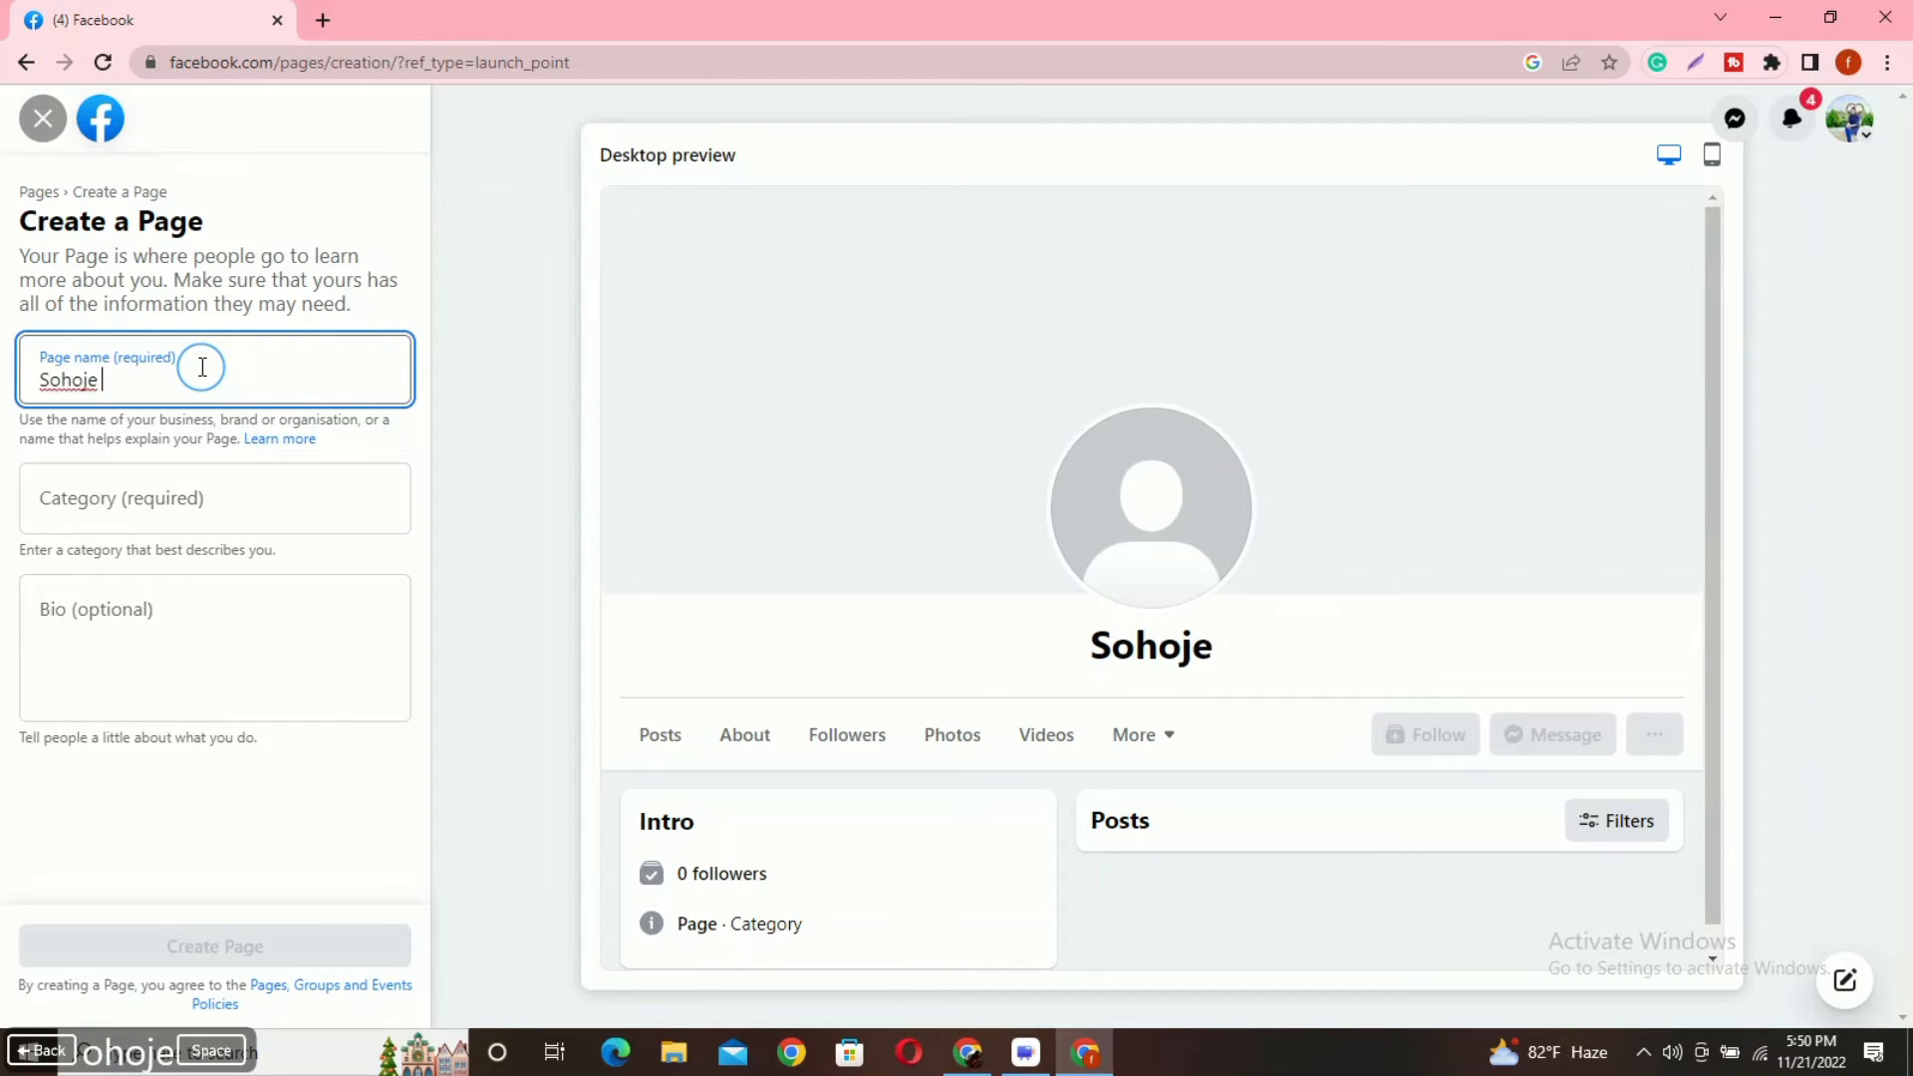
text(Sikhbo)
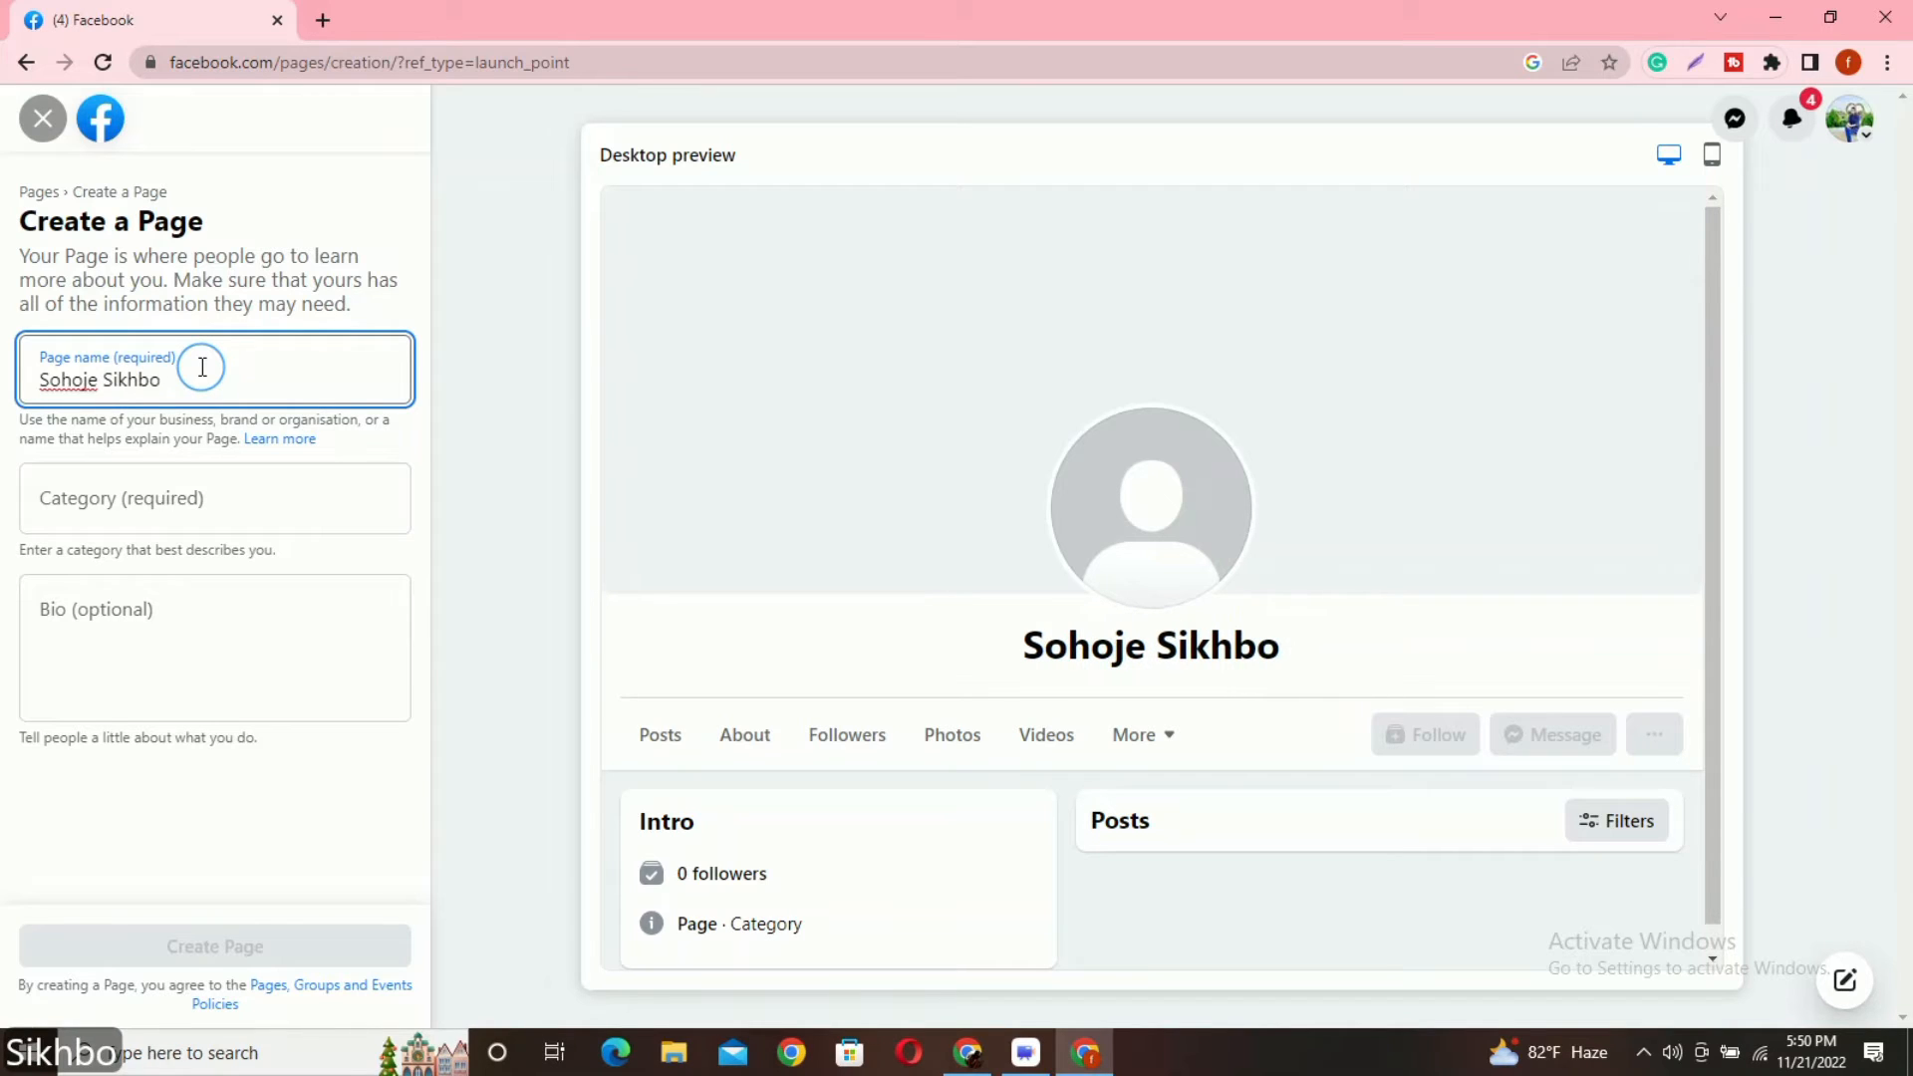
- Set the Page's category to Digital creator
click(167, 492)
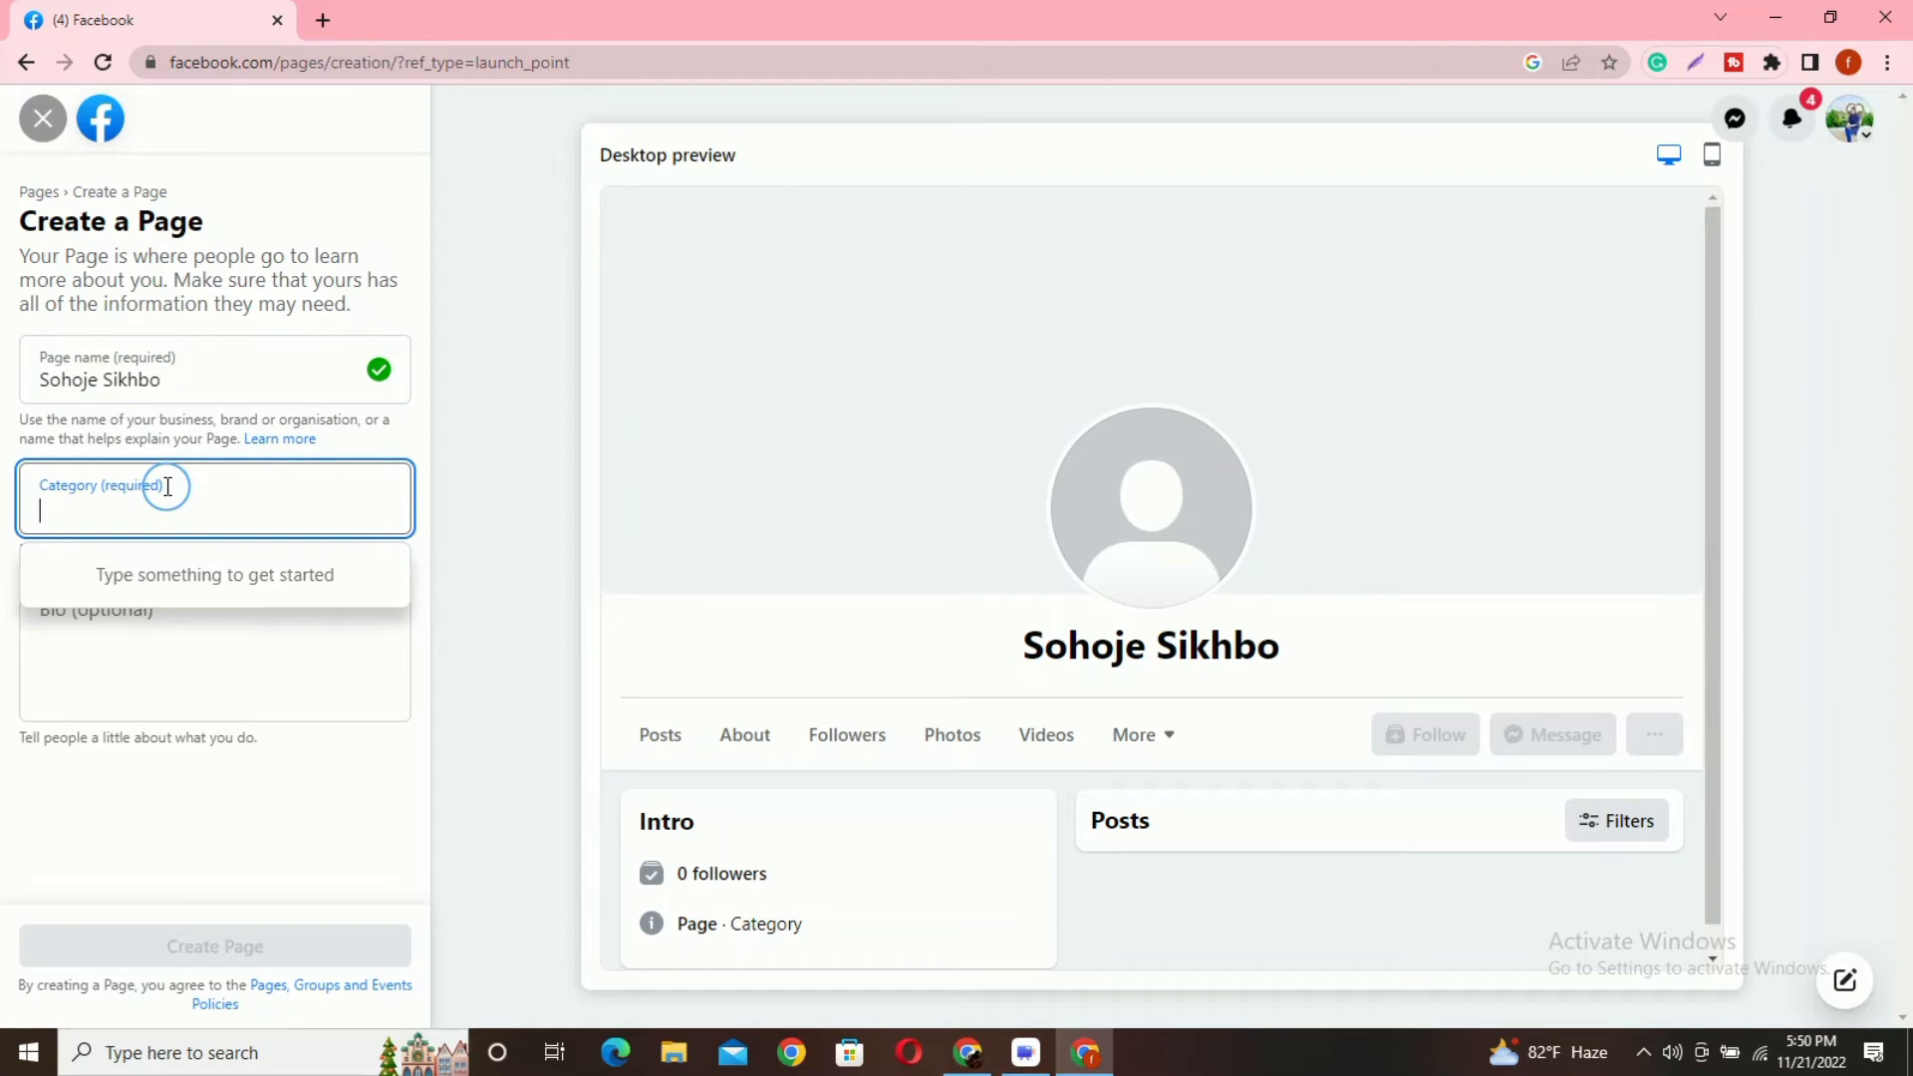
text(d)
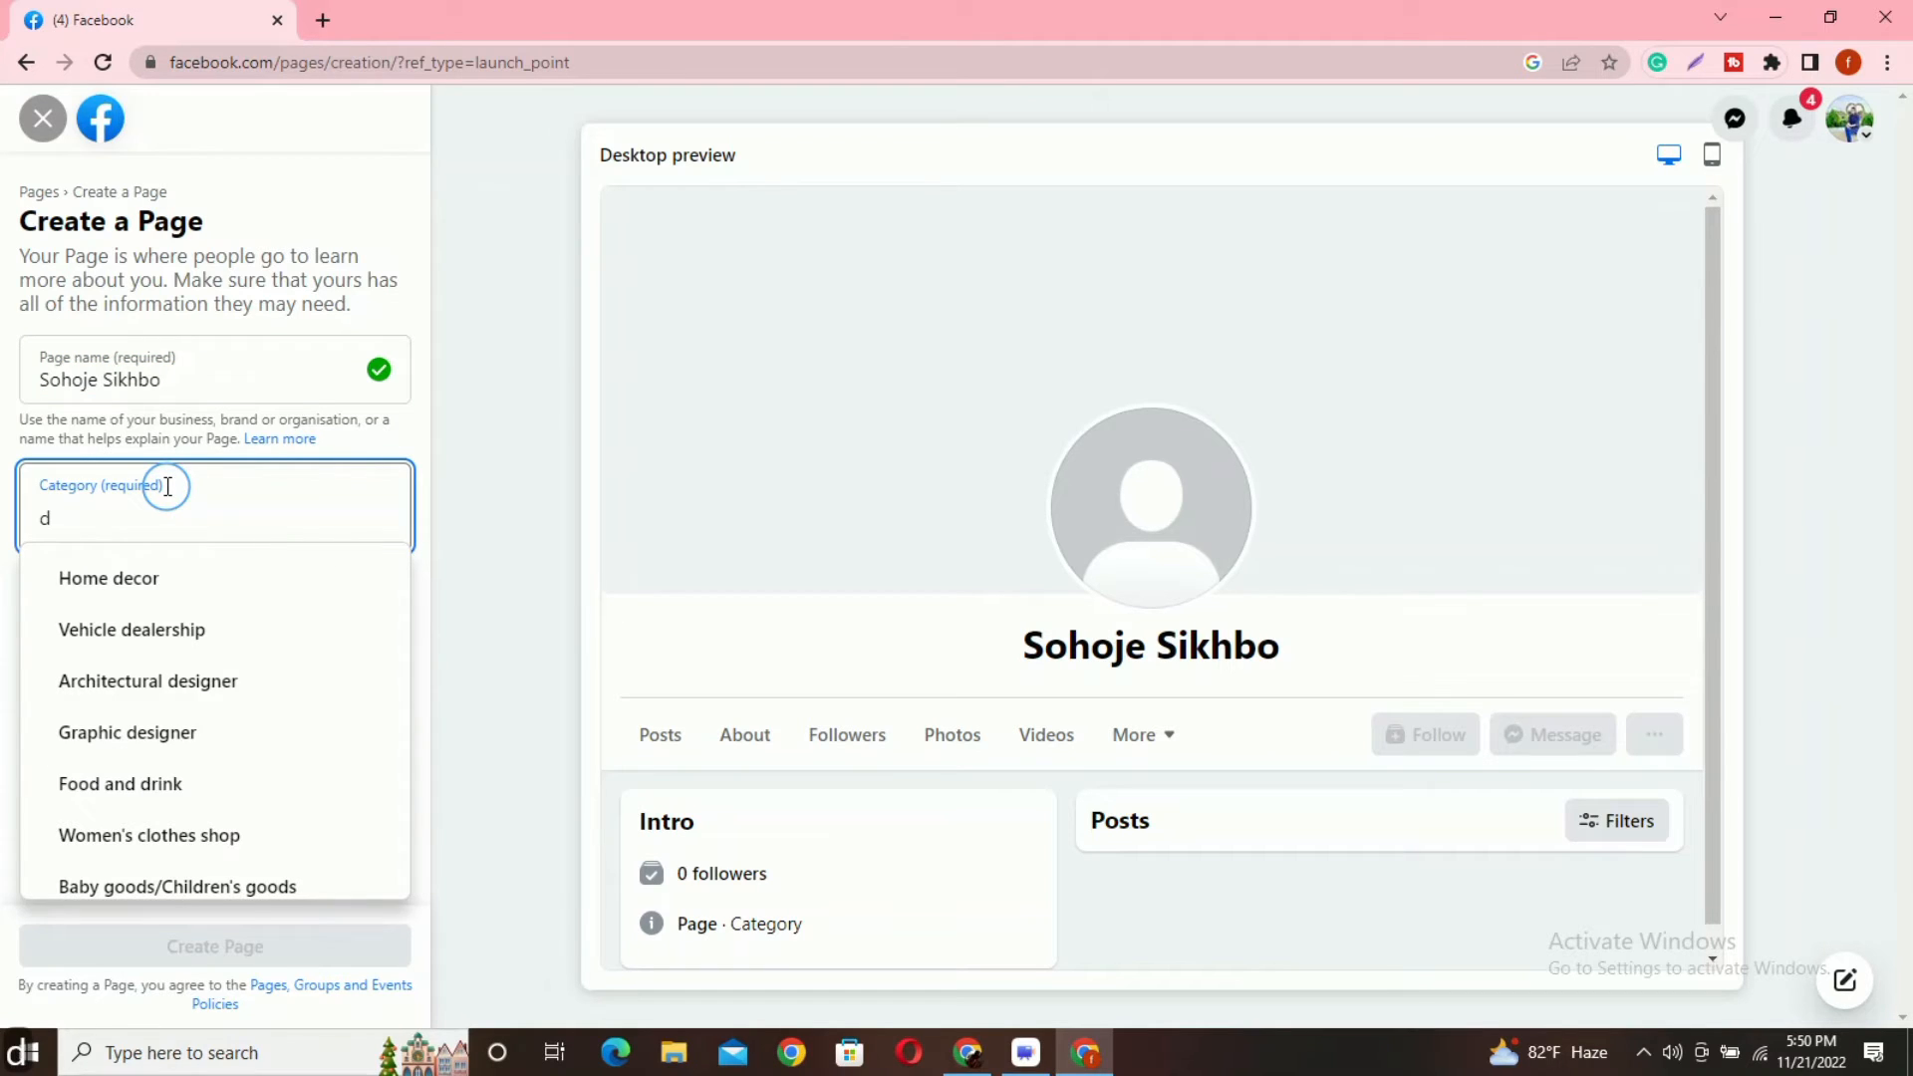
text(i)
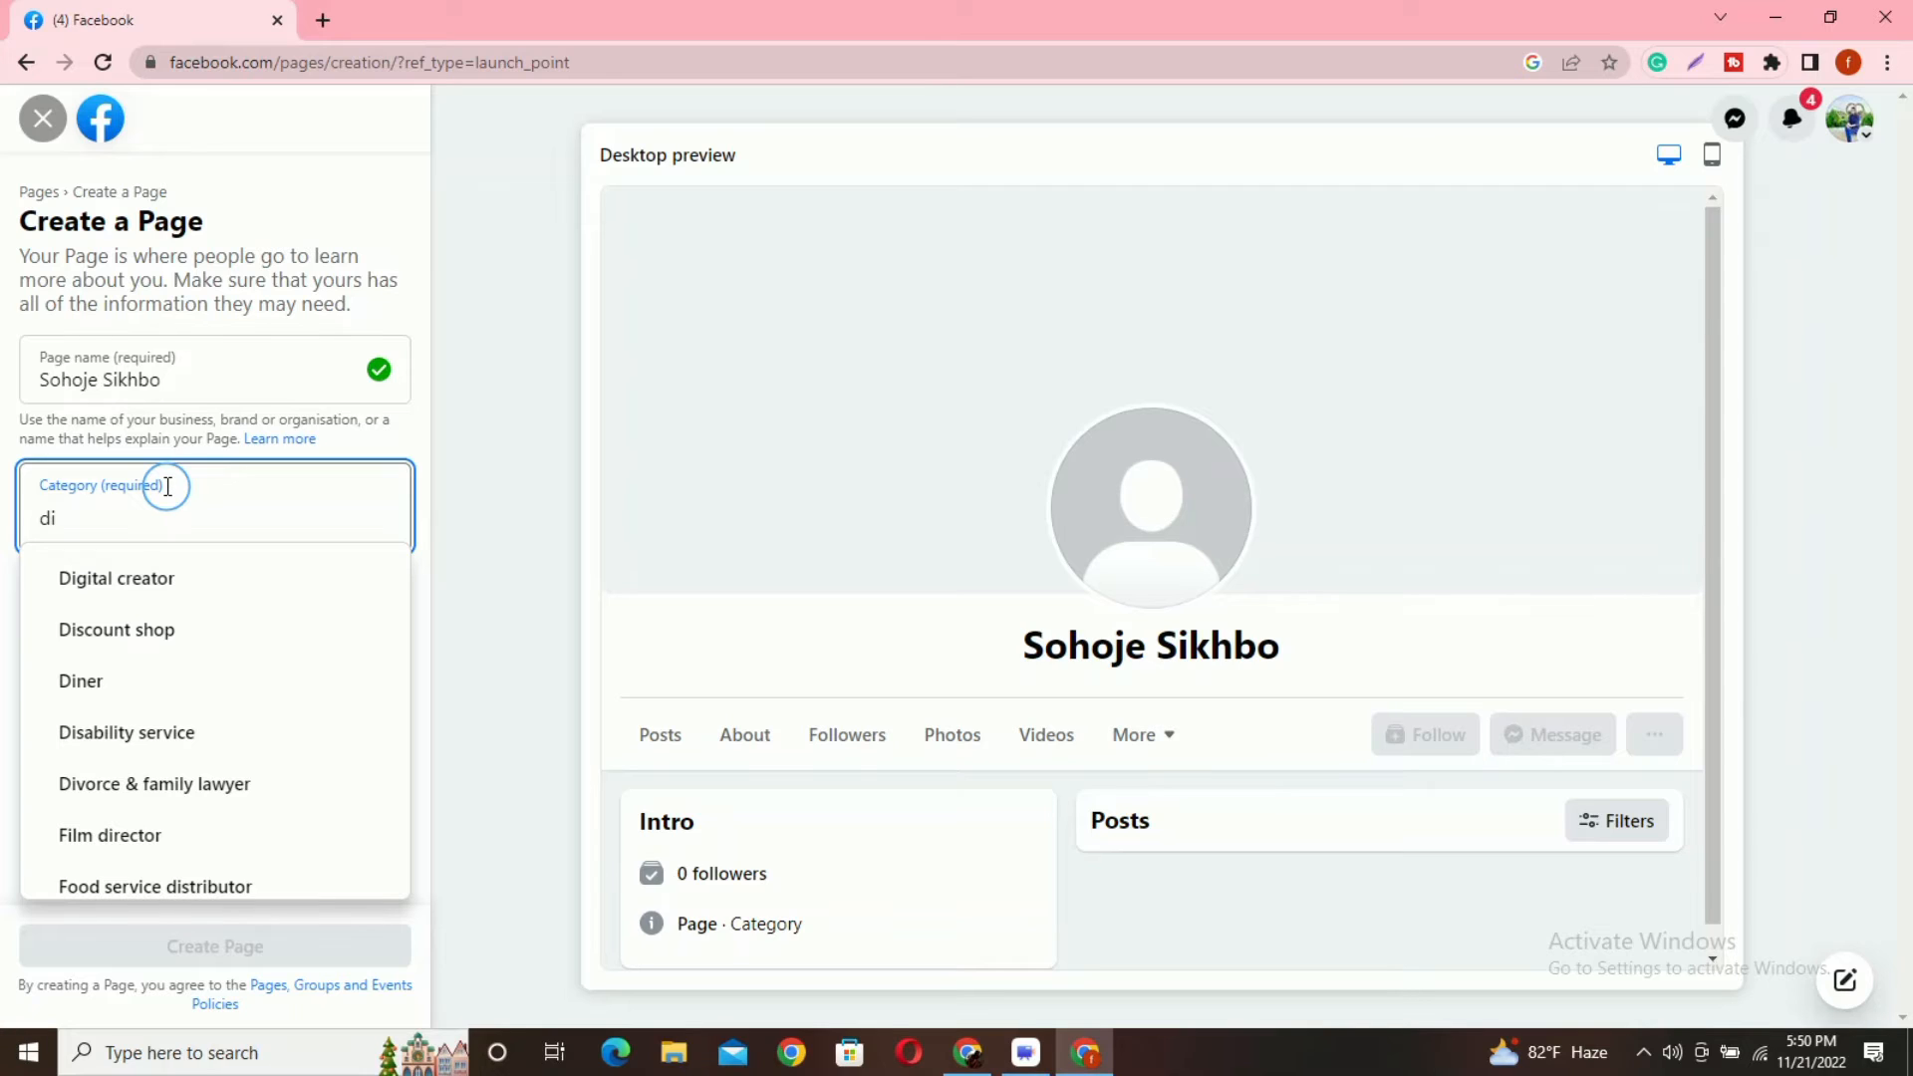
text(go)
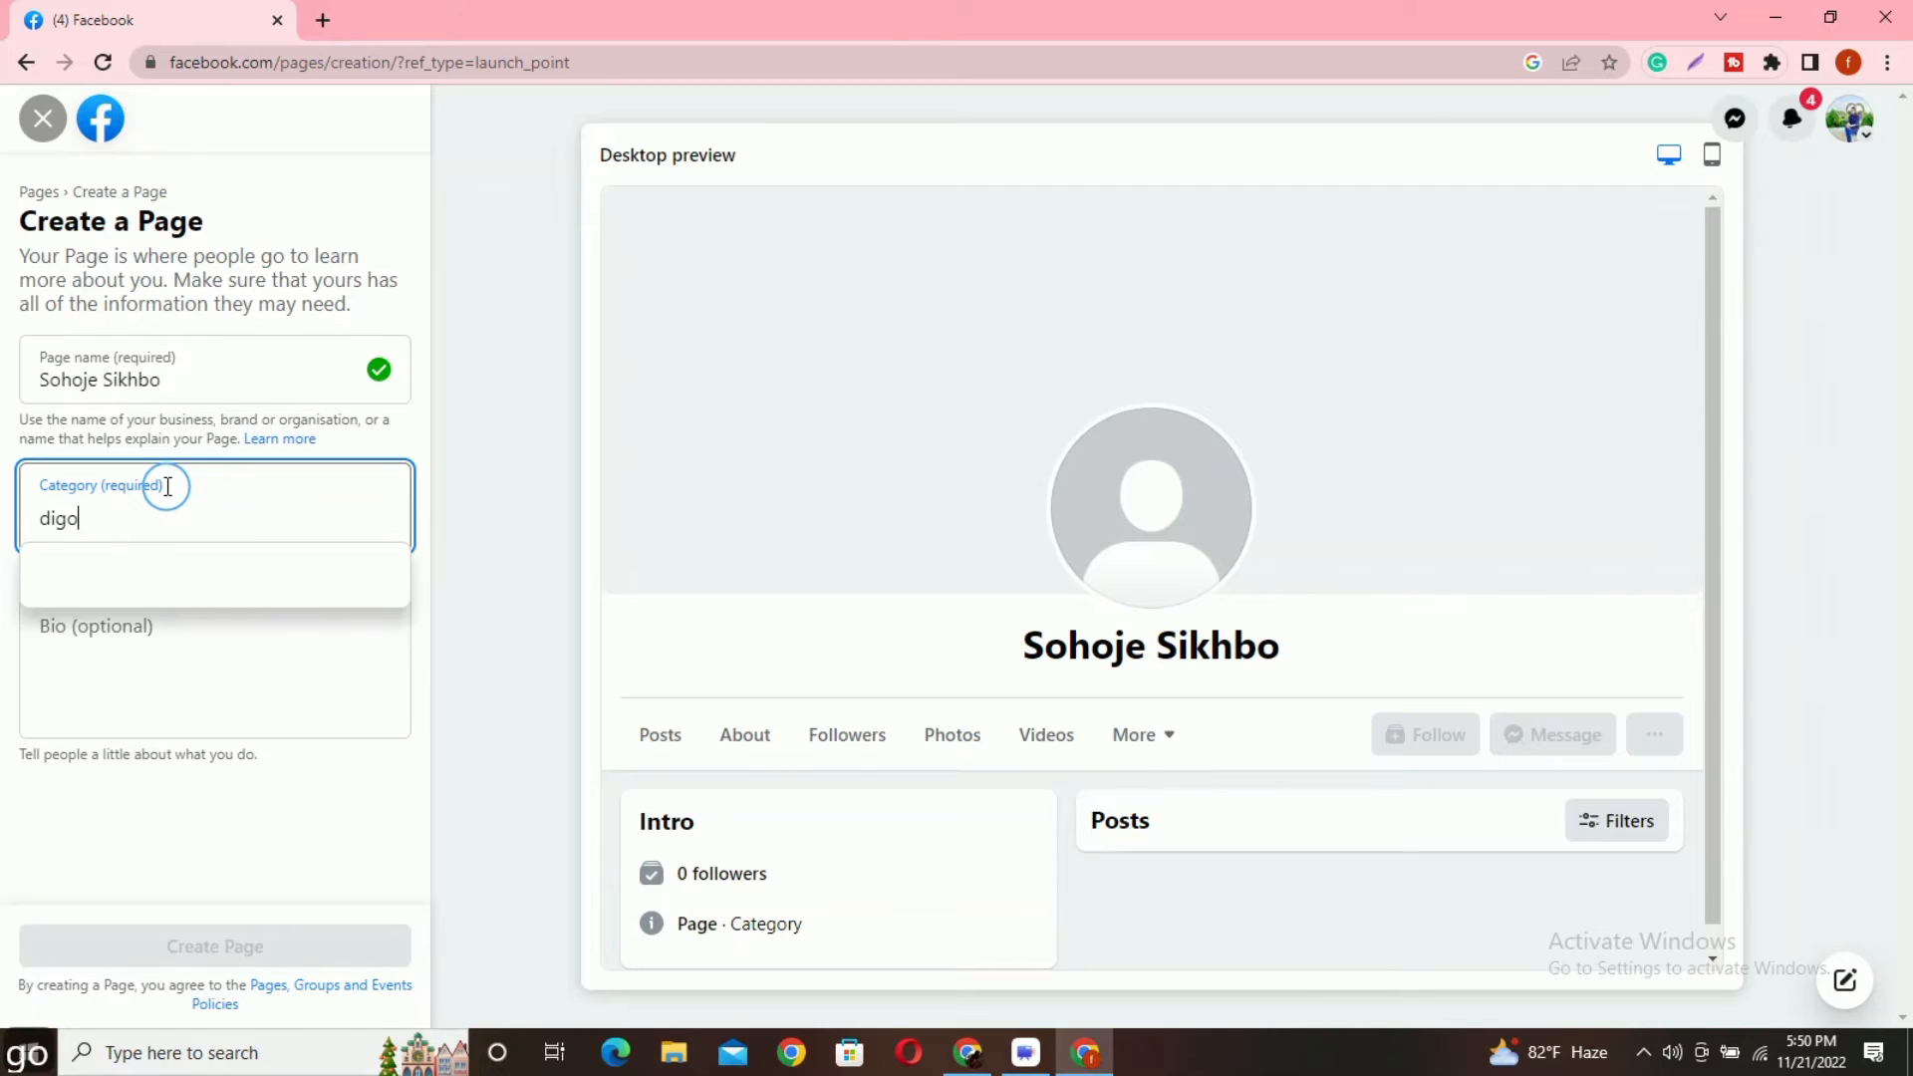
key(BackSpace)
text(i)
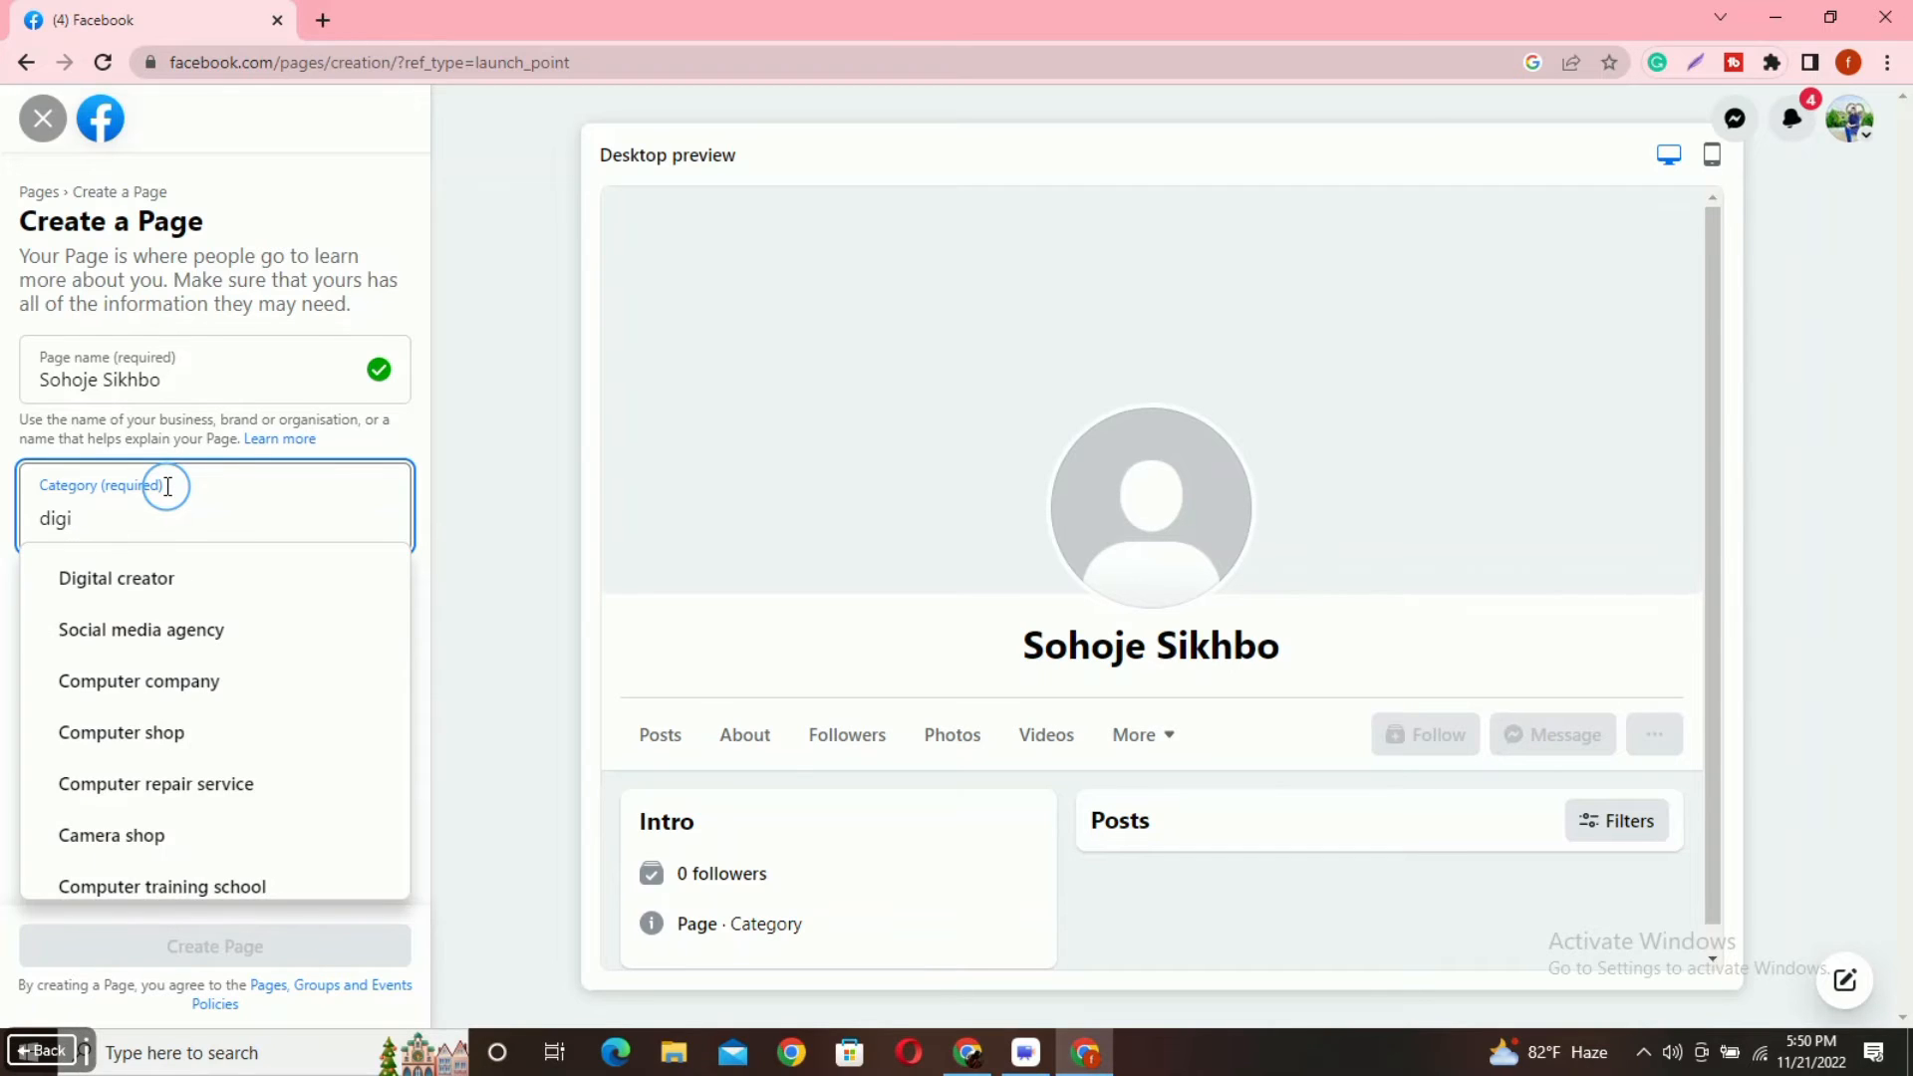
click(160, 579)
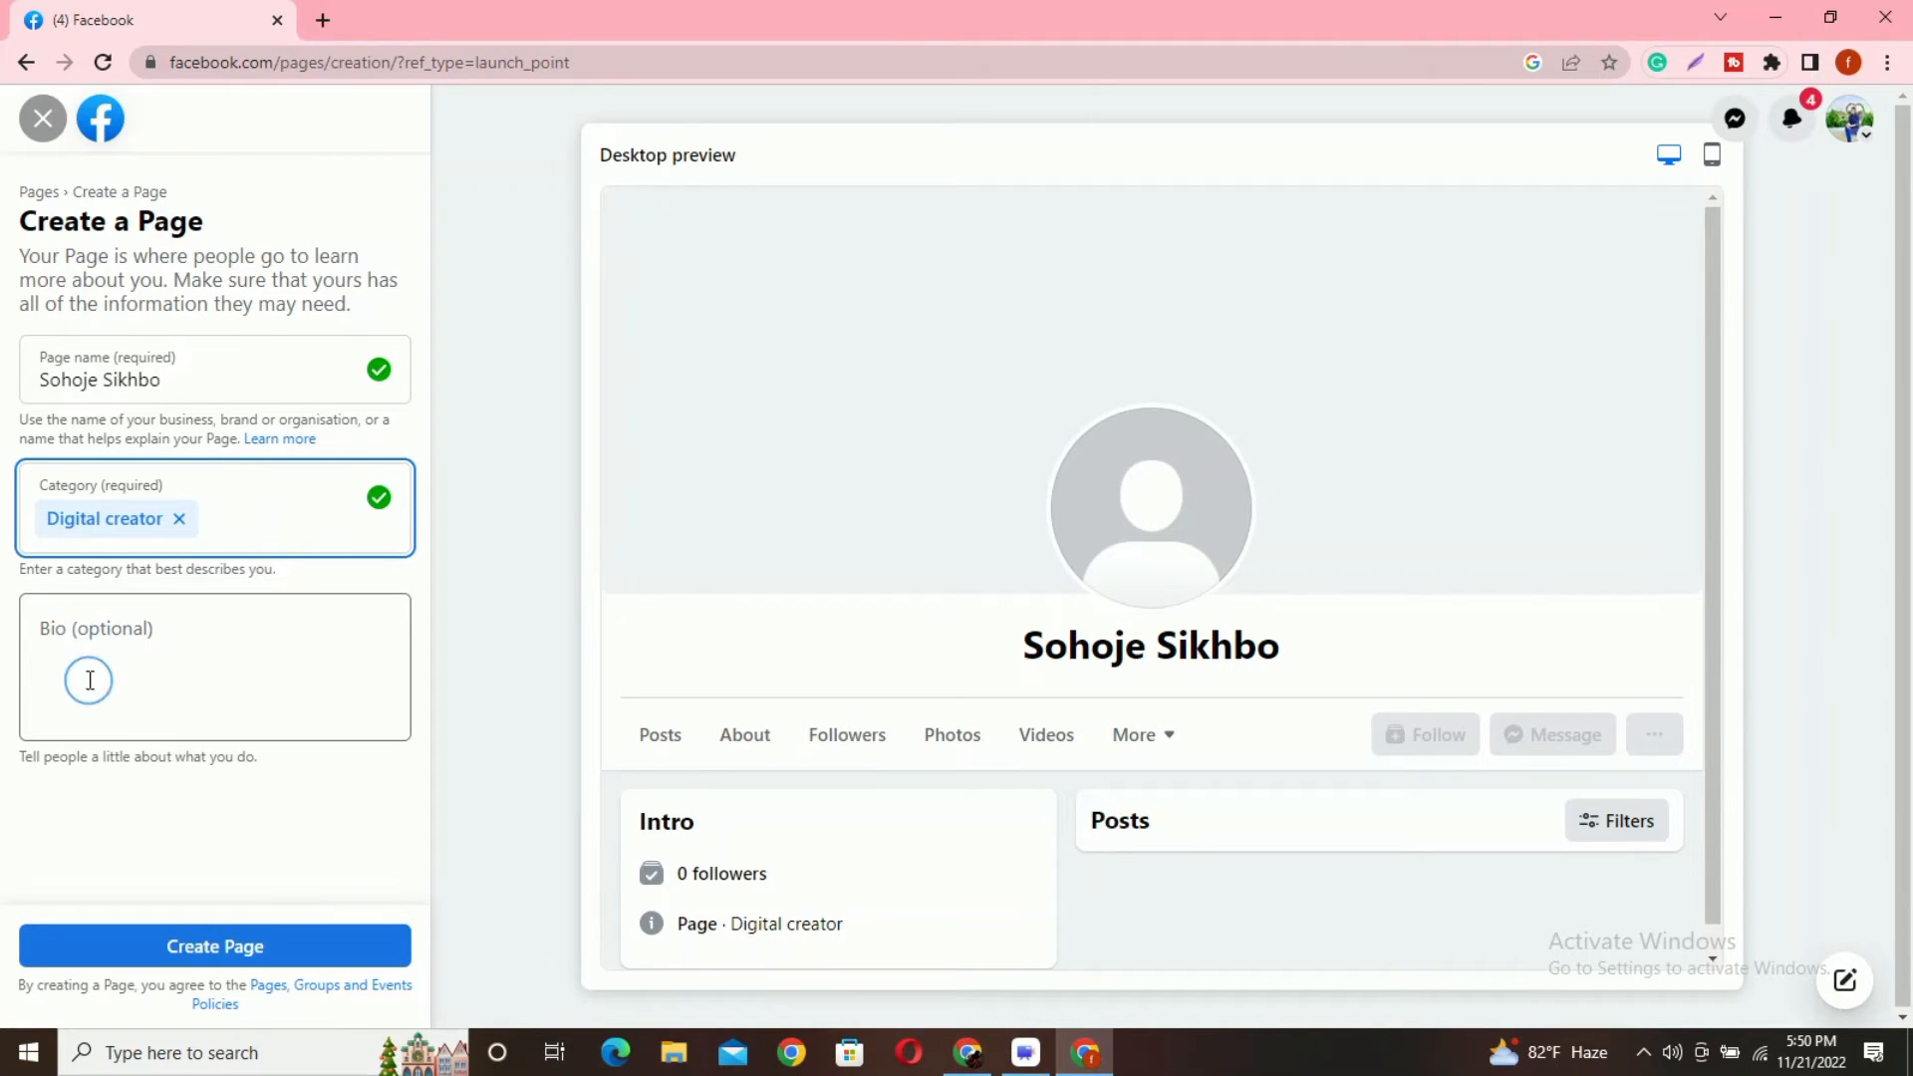
- Switch to the Word document and copy its full sentence describing the Sohoje Sikhbo page
click(119, 639)
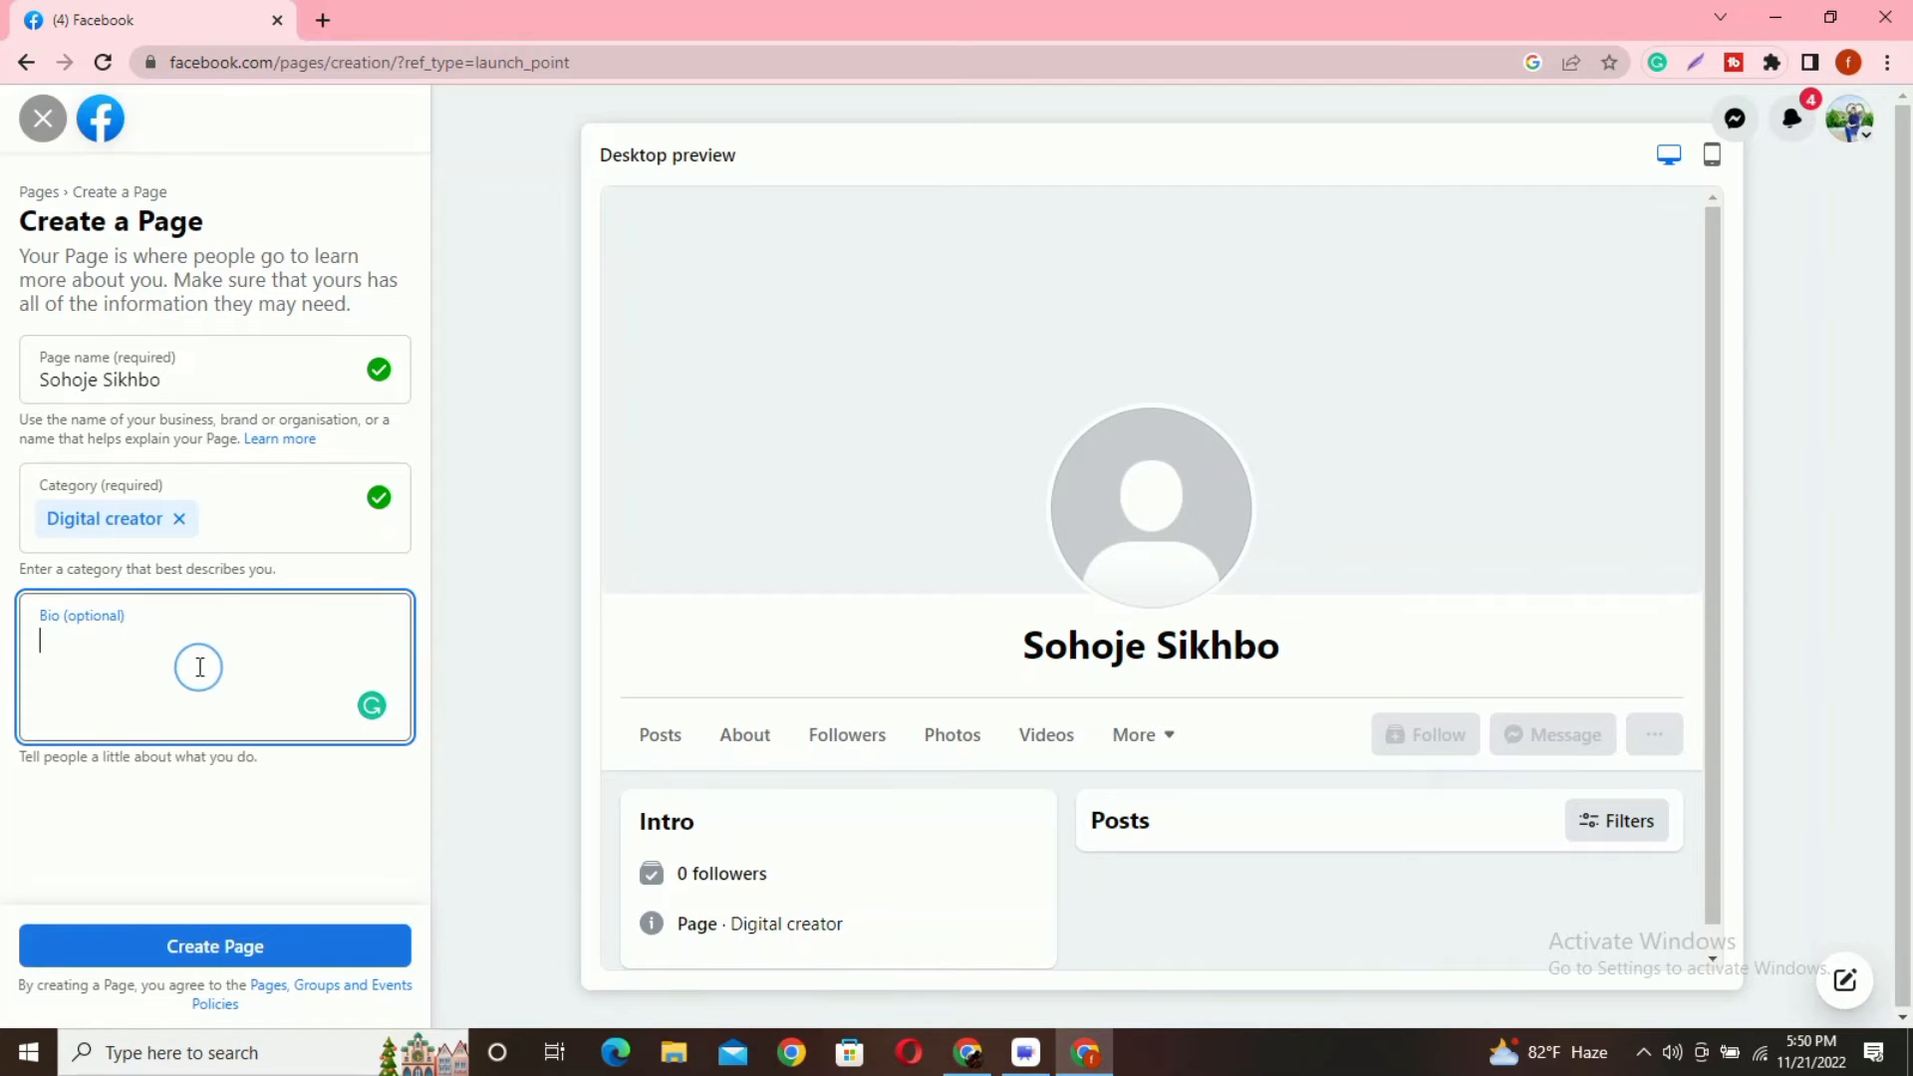
mouse_move(1020, 1062)
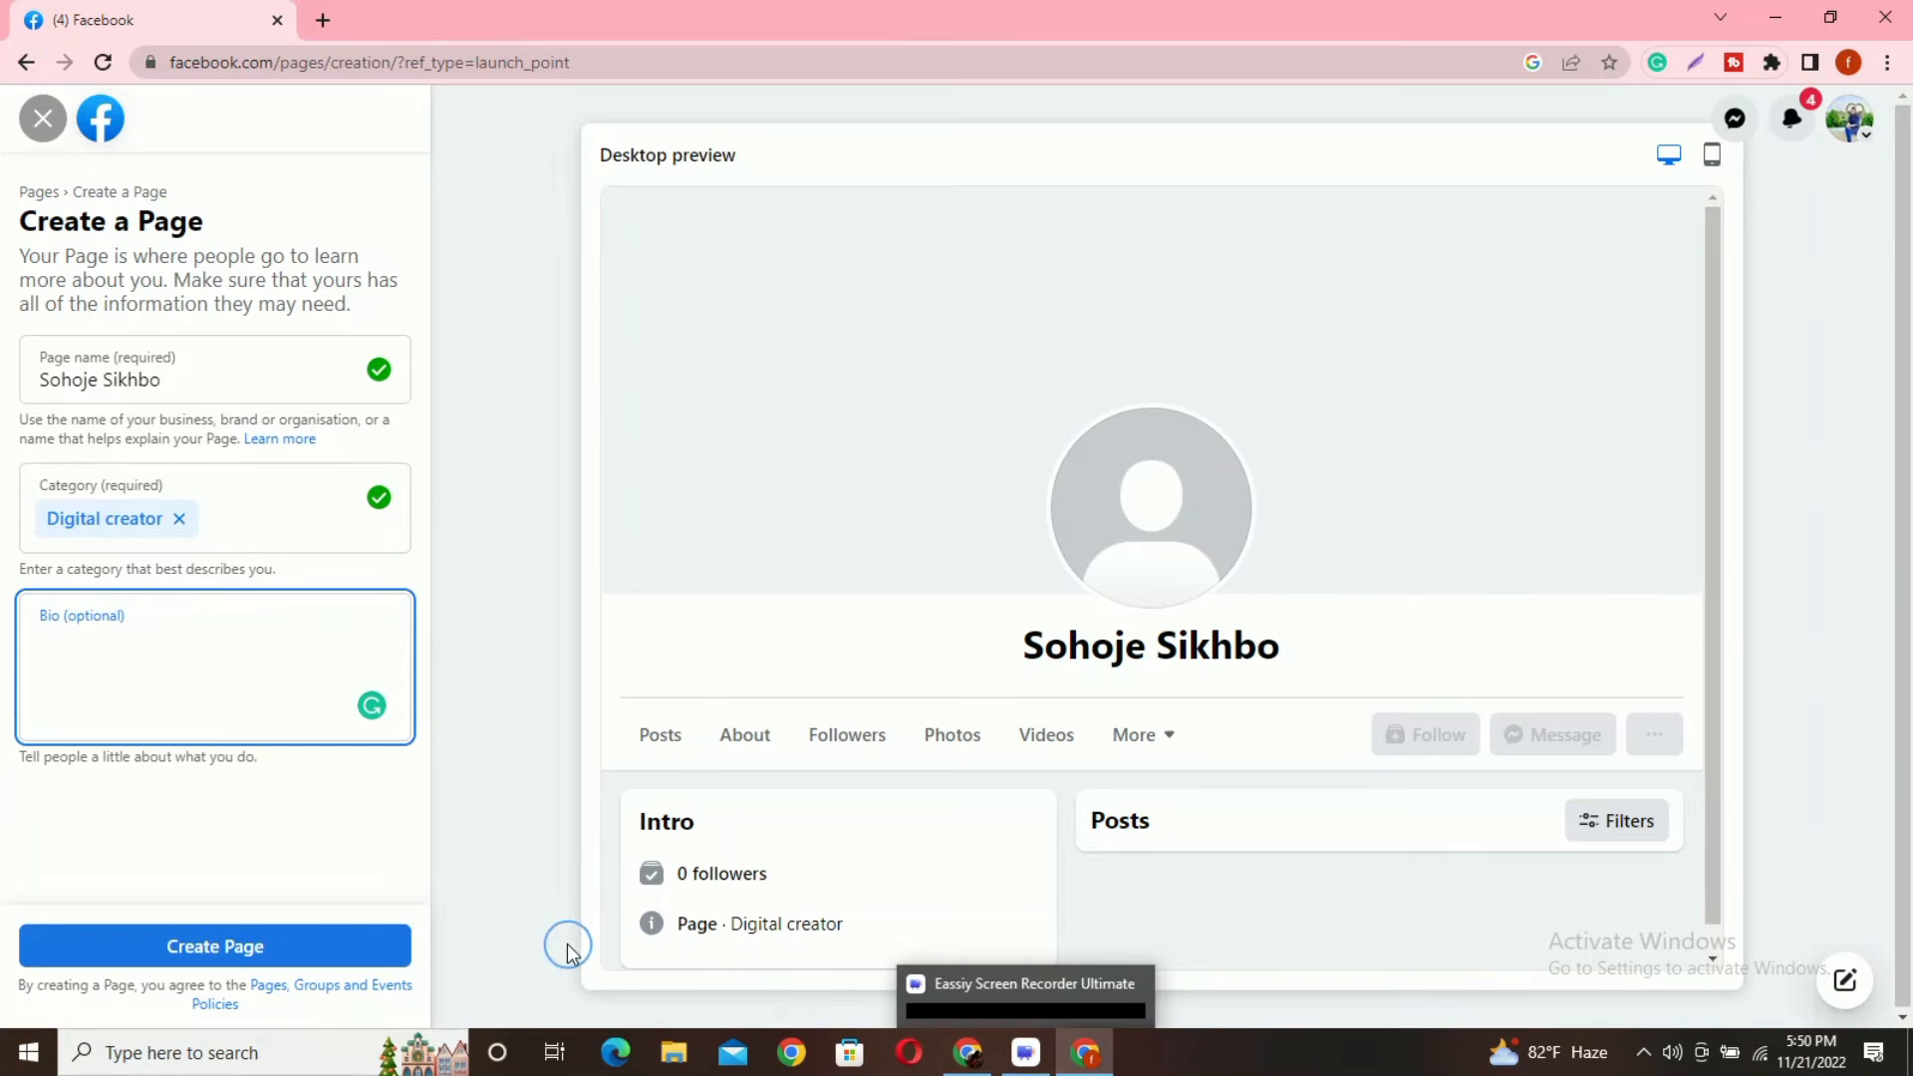
click(1035, 1034)
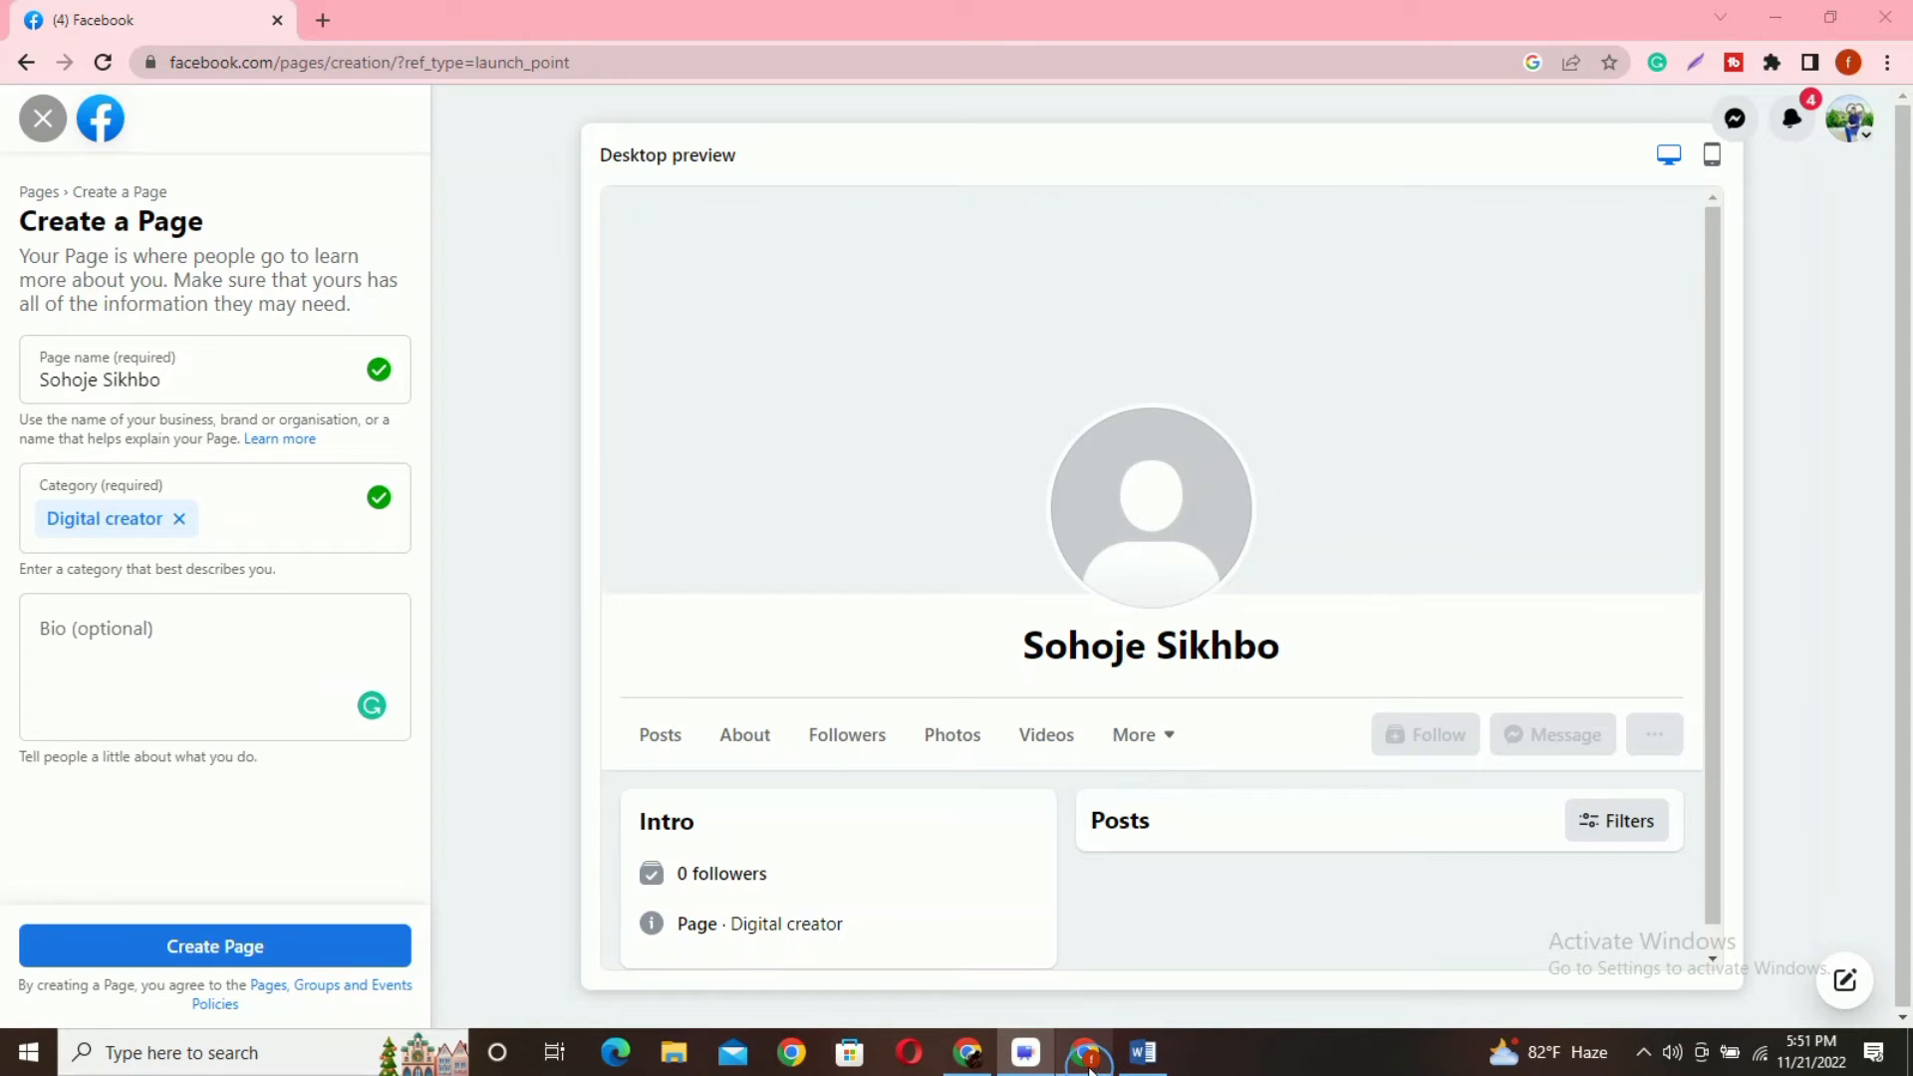
click(1095, 986)
click(546, 304)
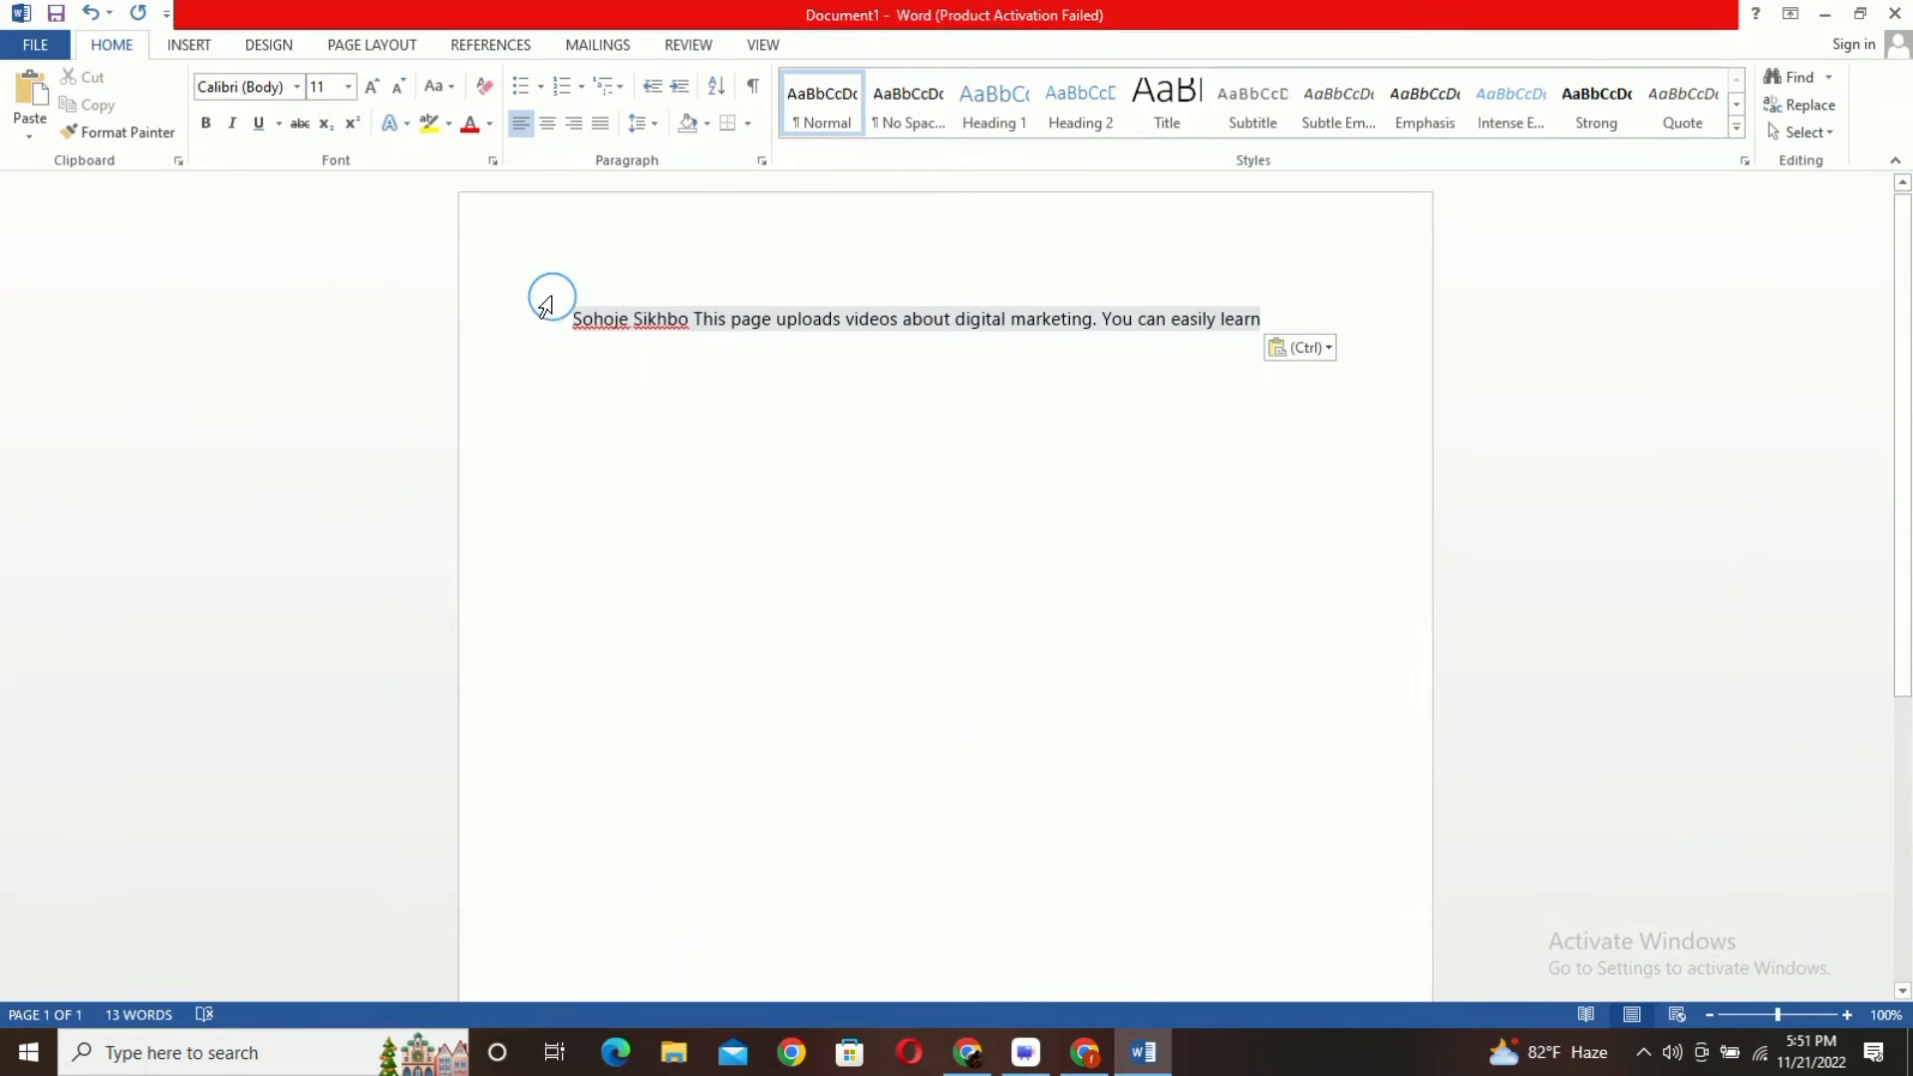
drag(567, 315, 1287, 296)
key(ctrl+c)
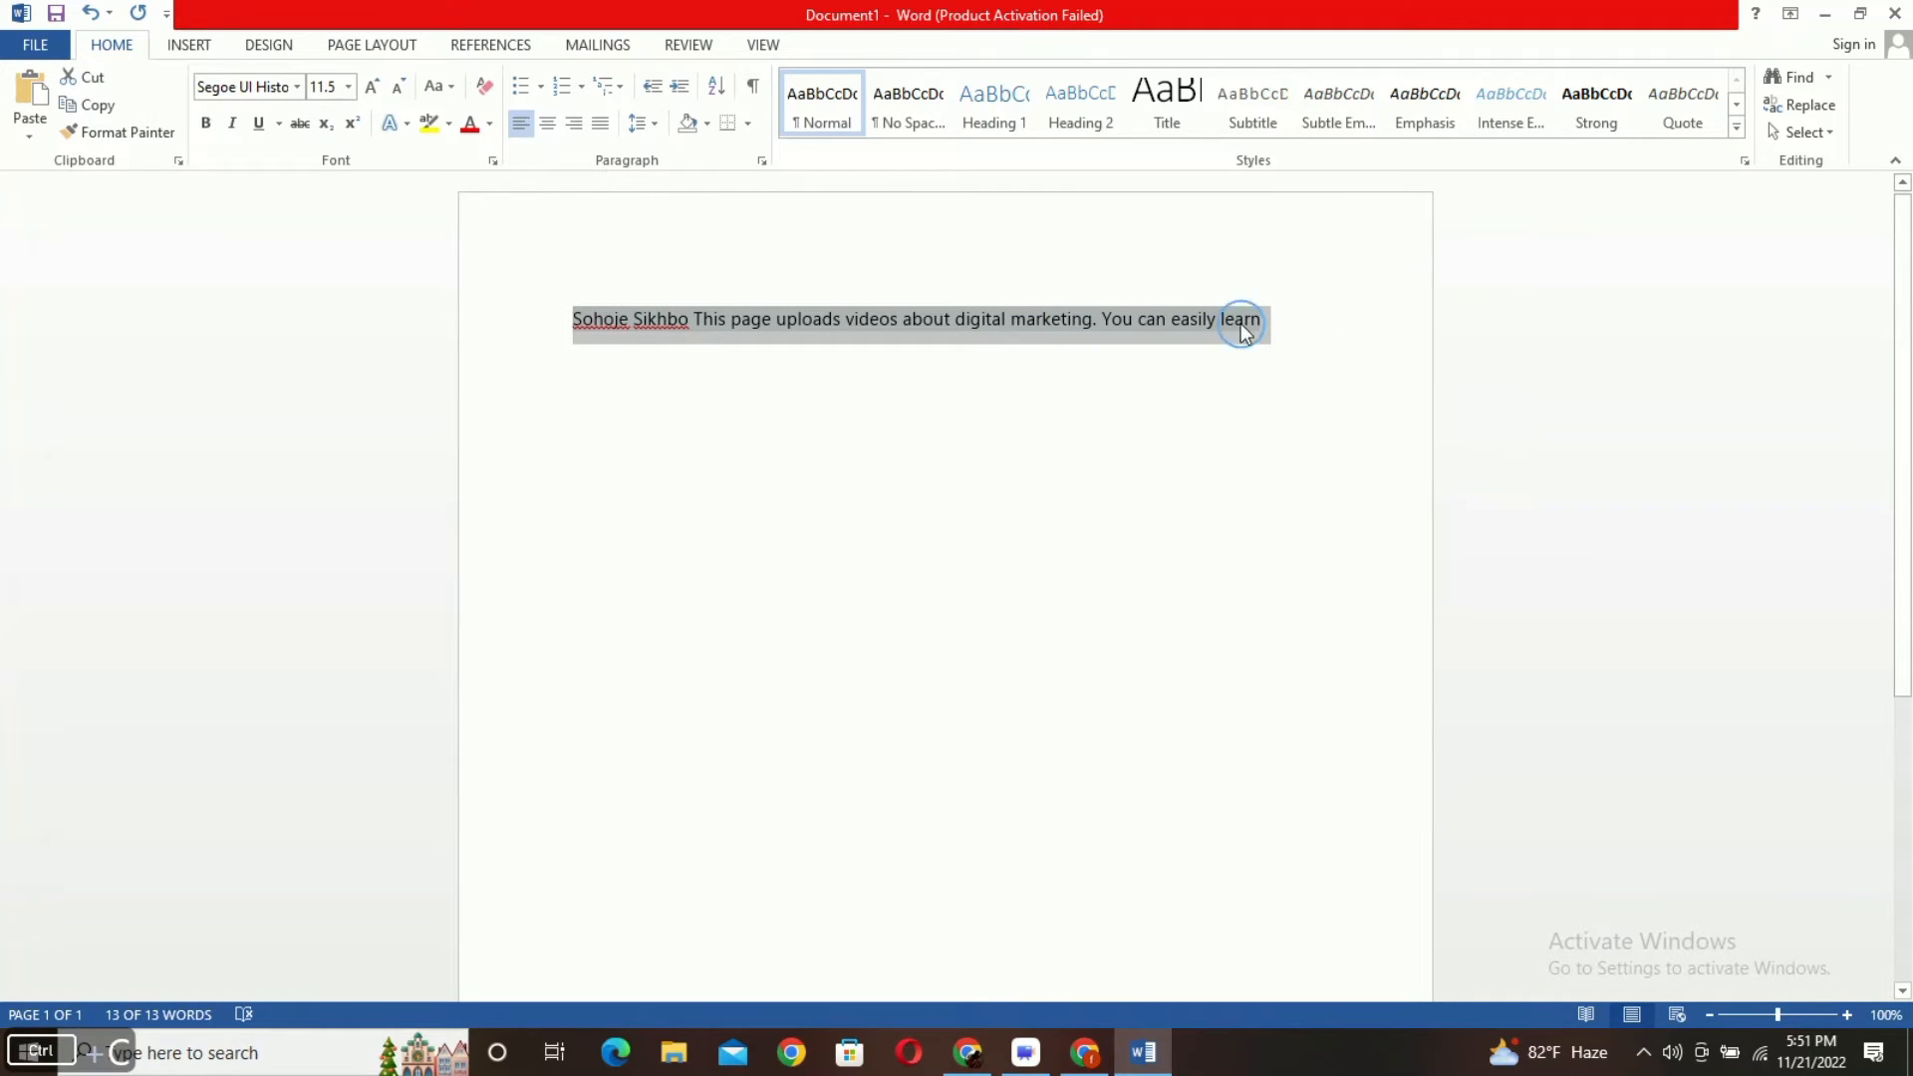
- Return to Facebook in Chrome, paste the copied description into the Page's bio and create the Page
click(1086, 1054)
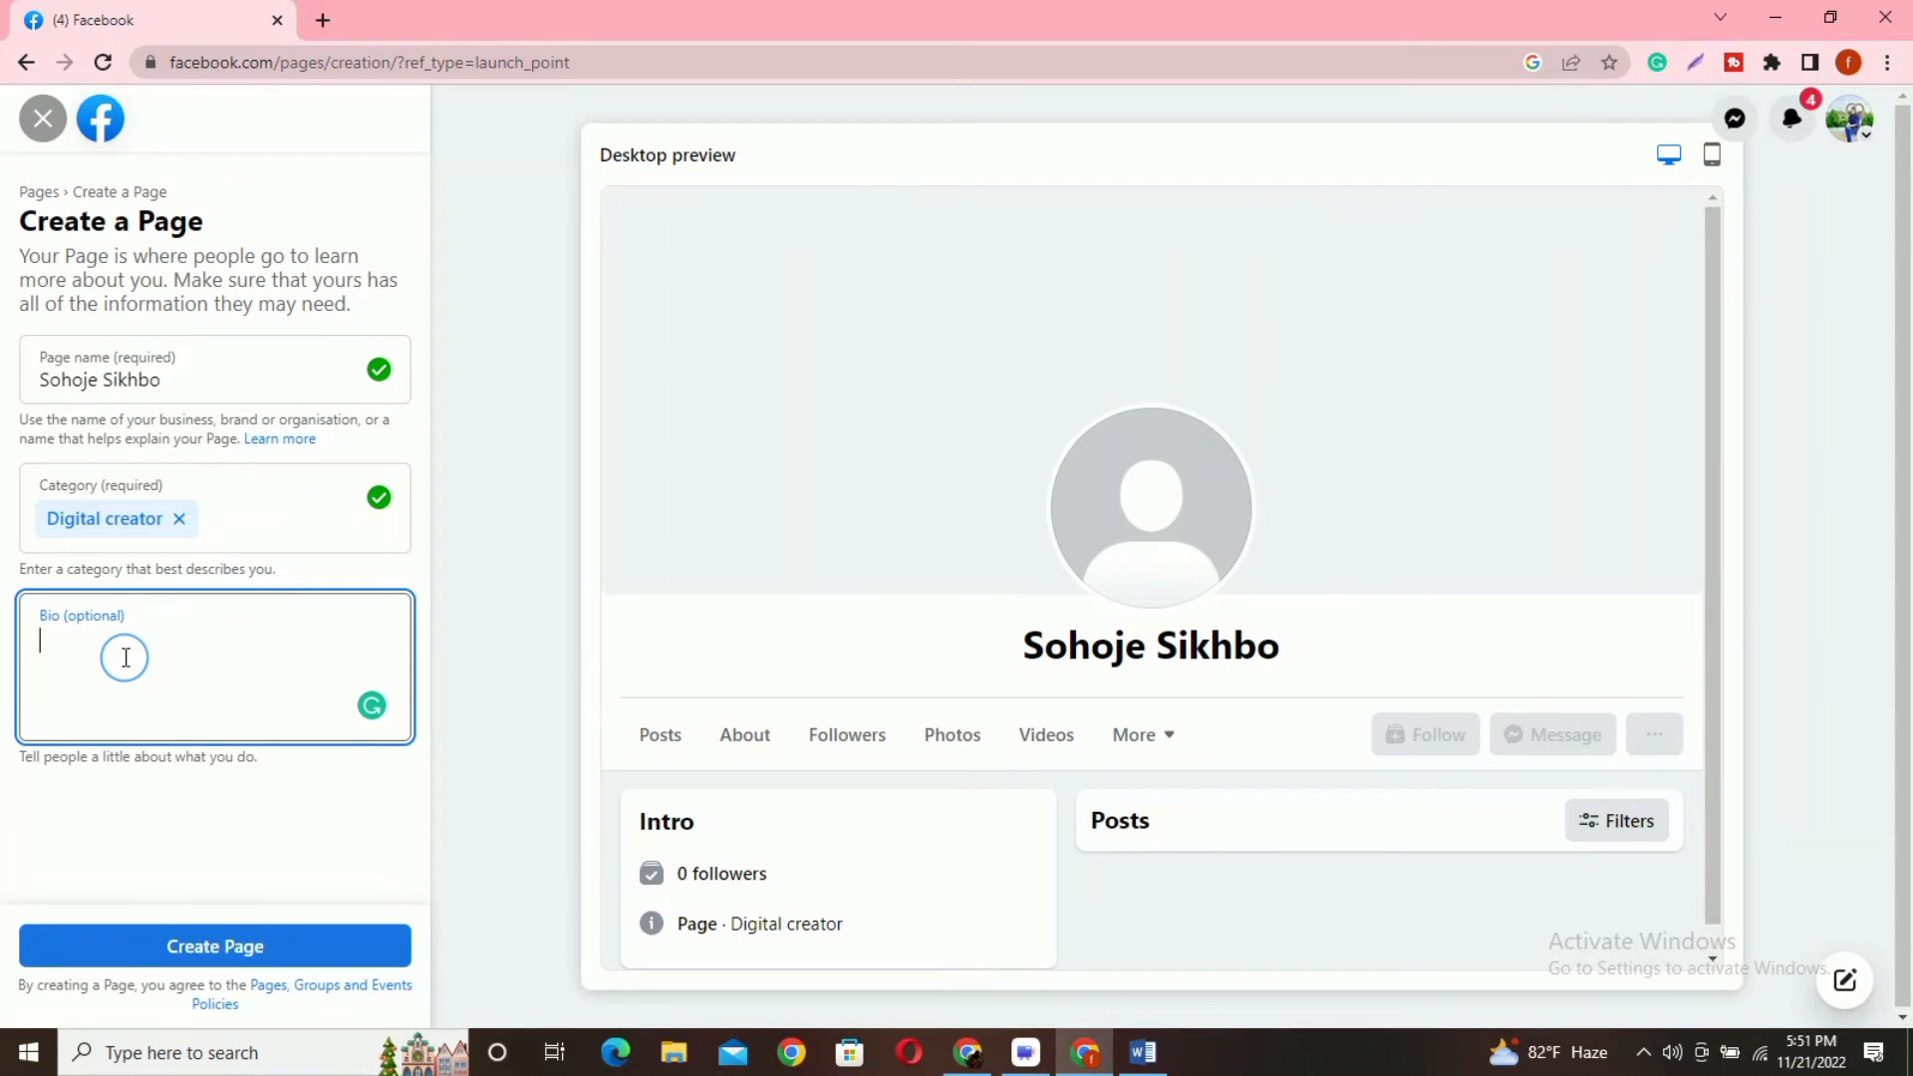
key(ctrl+v)
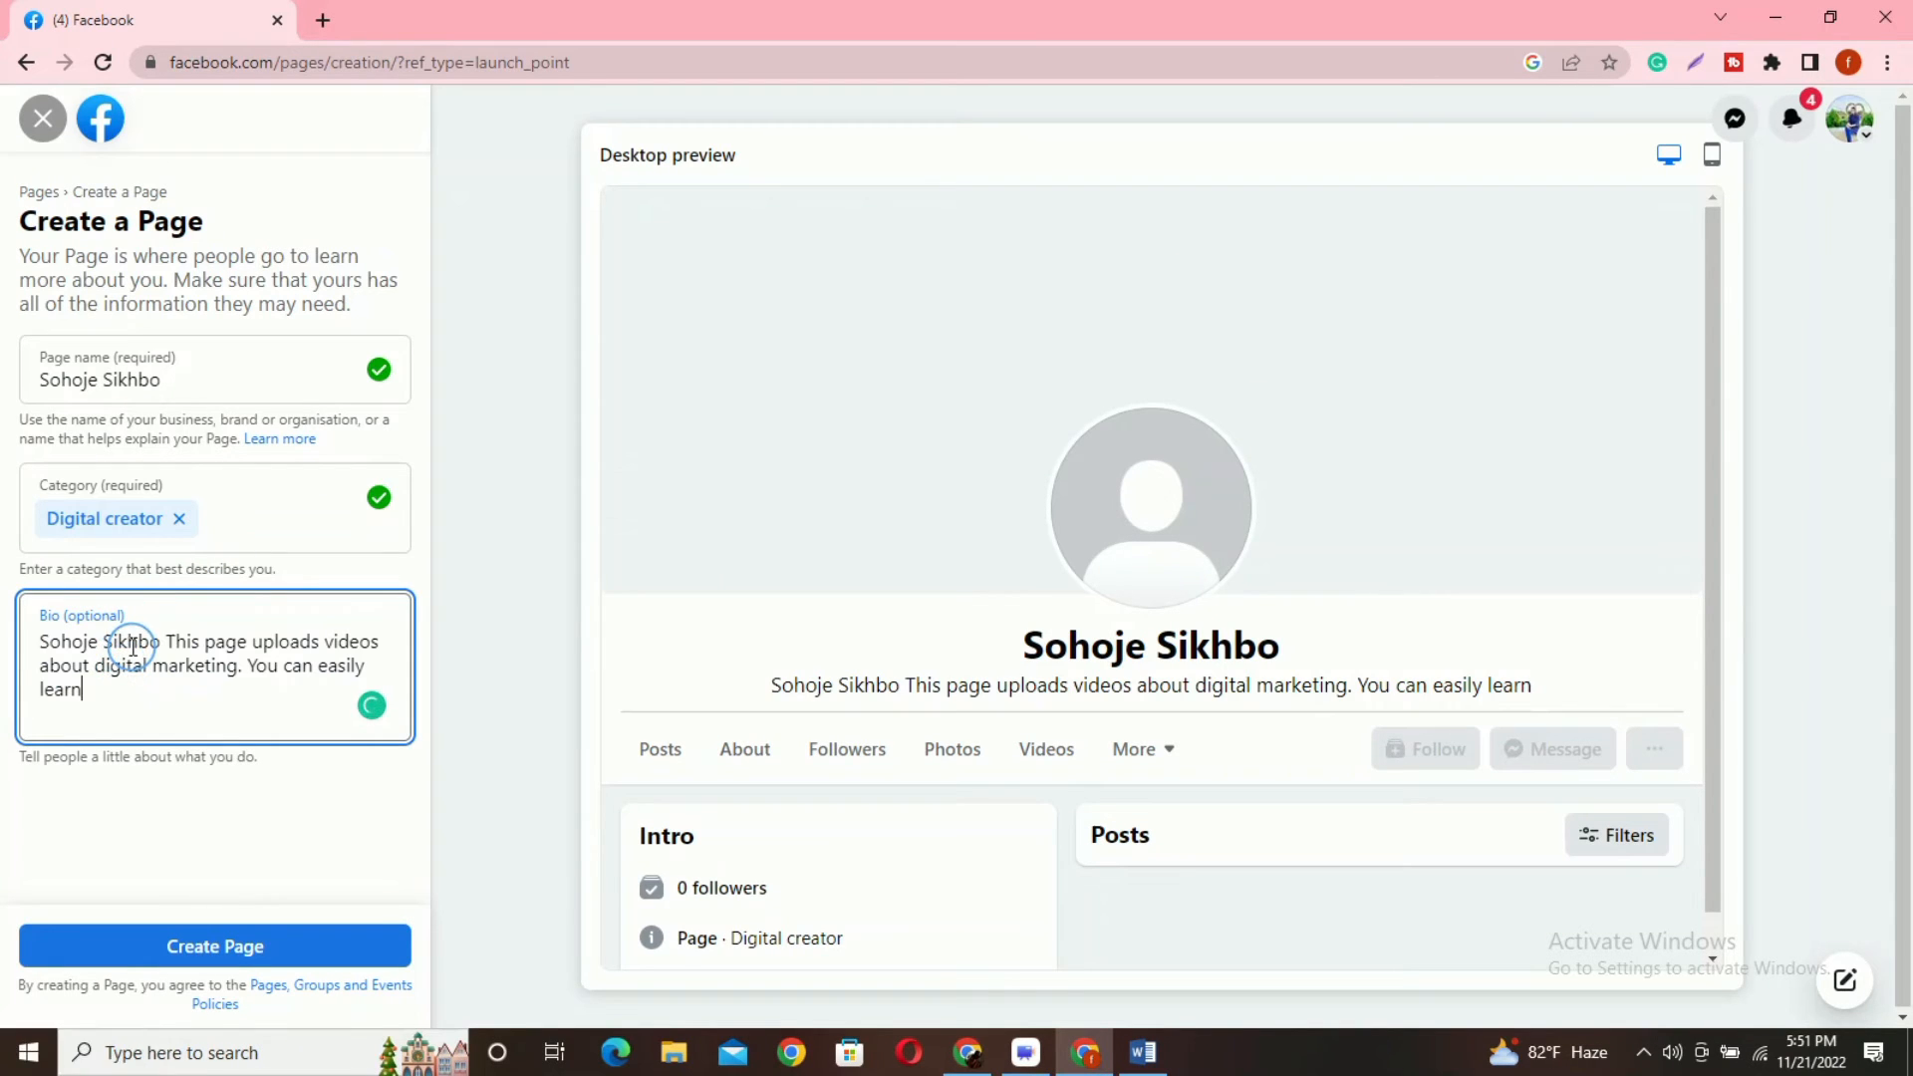
click(248, 951)
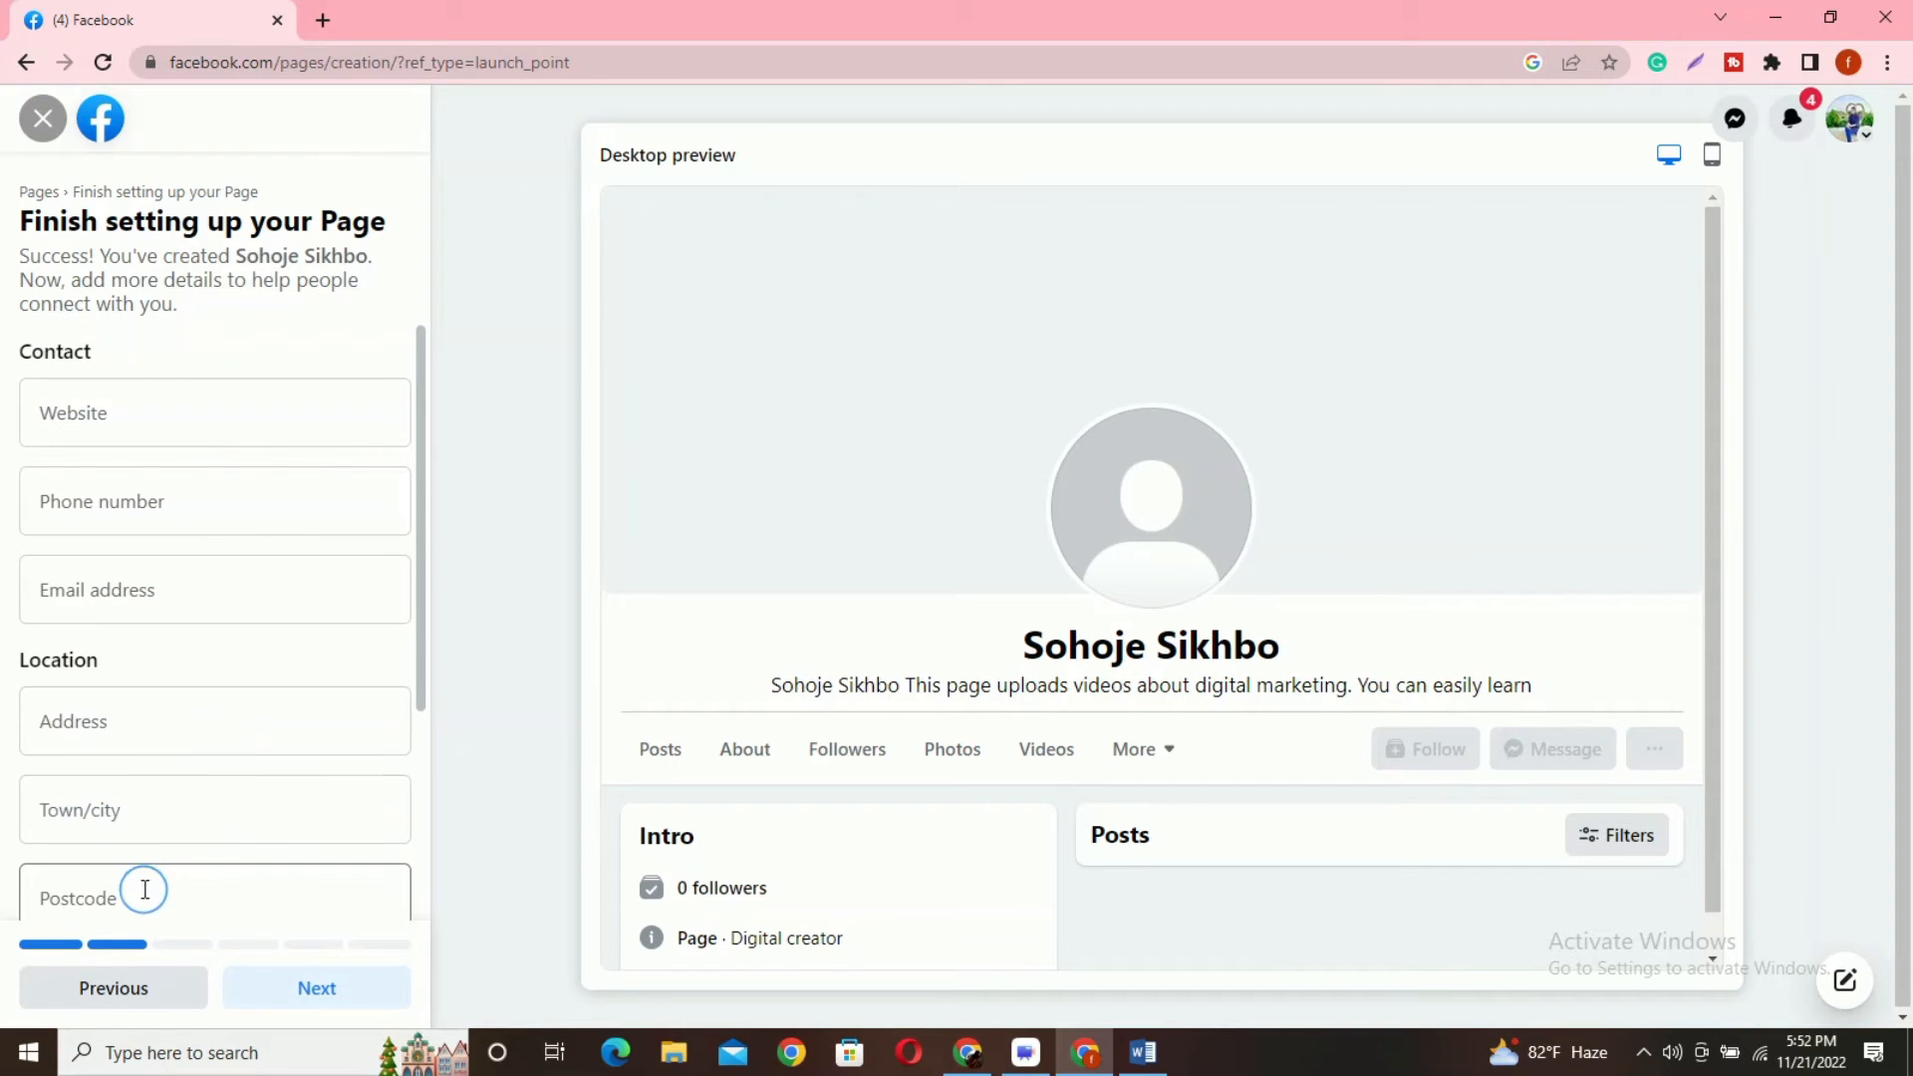
- Leave the contact, location and hours details blank and continue to the Page customisation stage
scroll(239, 866, down, 3)
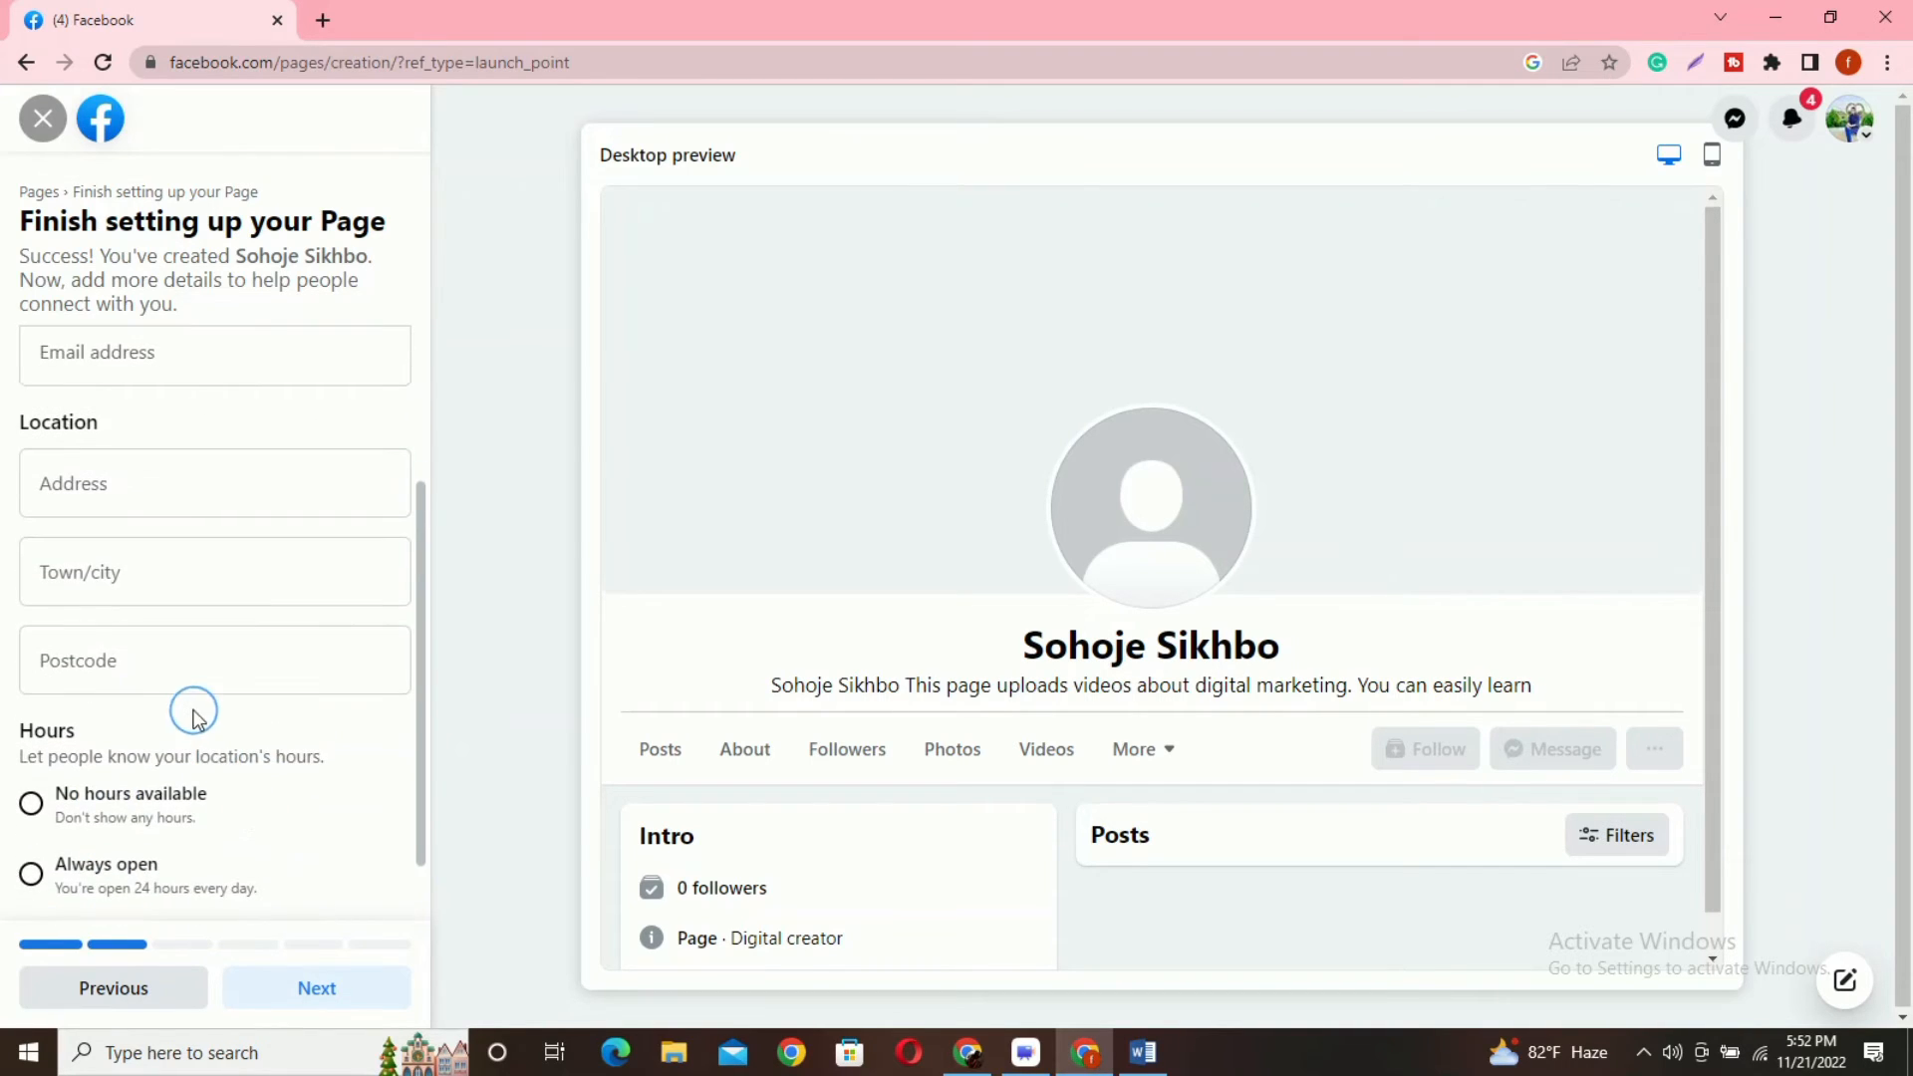
scroll(159, 787, down, 1)
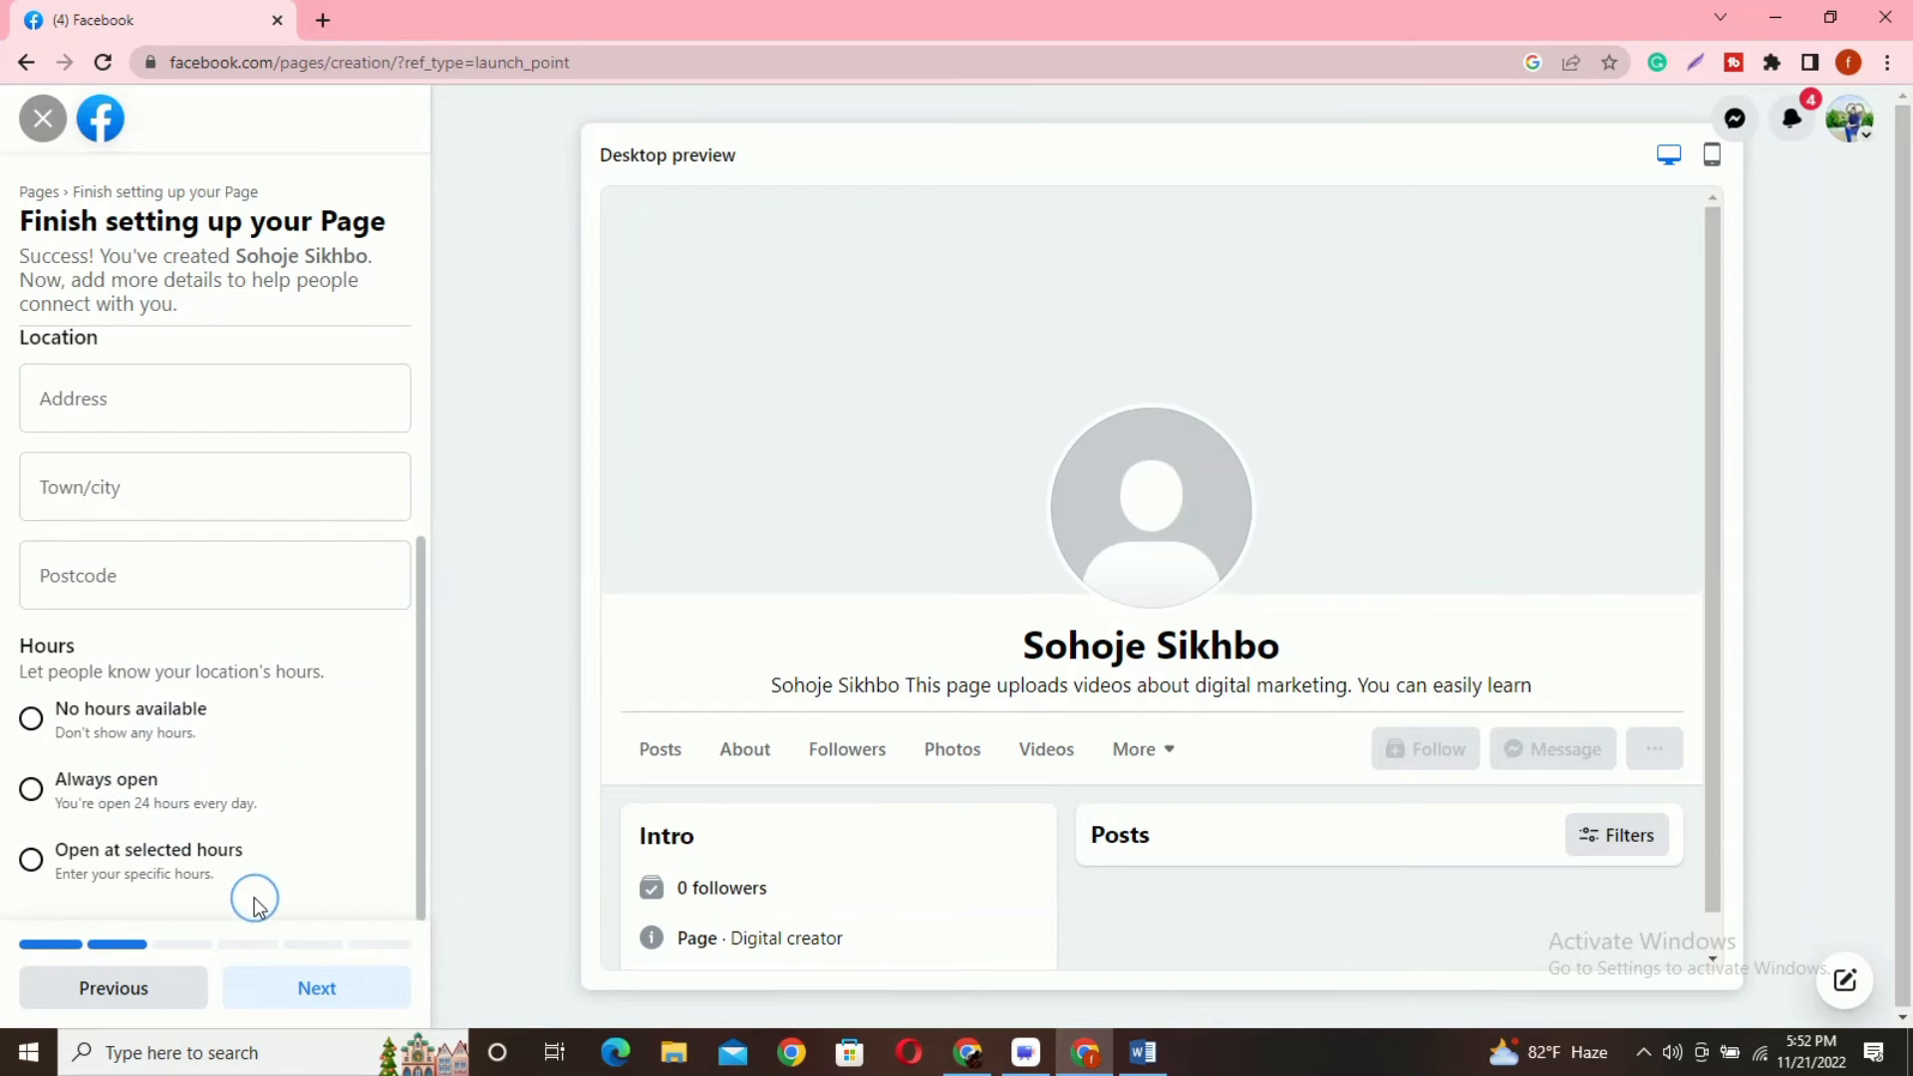
click(315, 991)
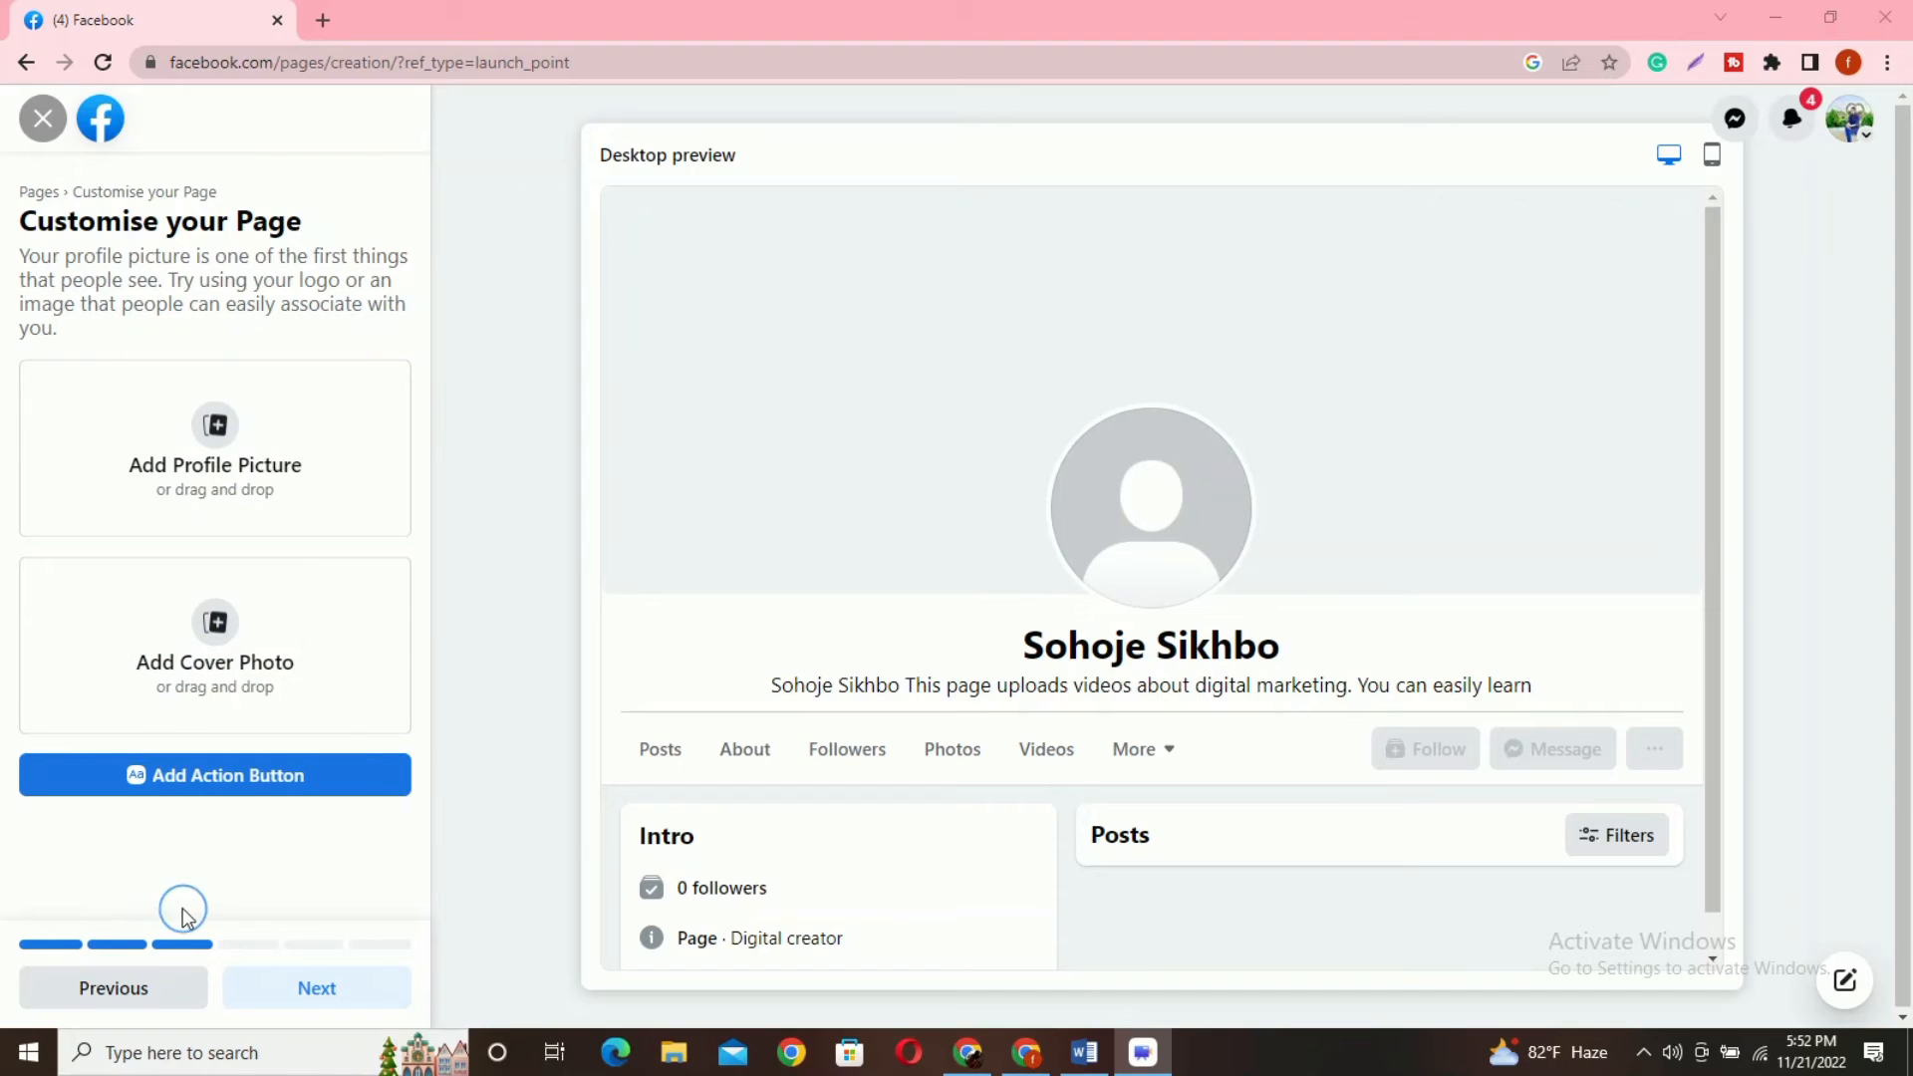
- Add the PNG "Give yourself the gift of freedom, of being open to what is to come" from Downloads as the profile picture
click(213, 438)
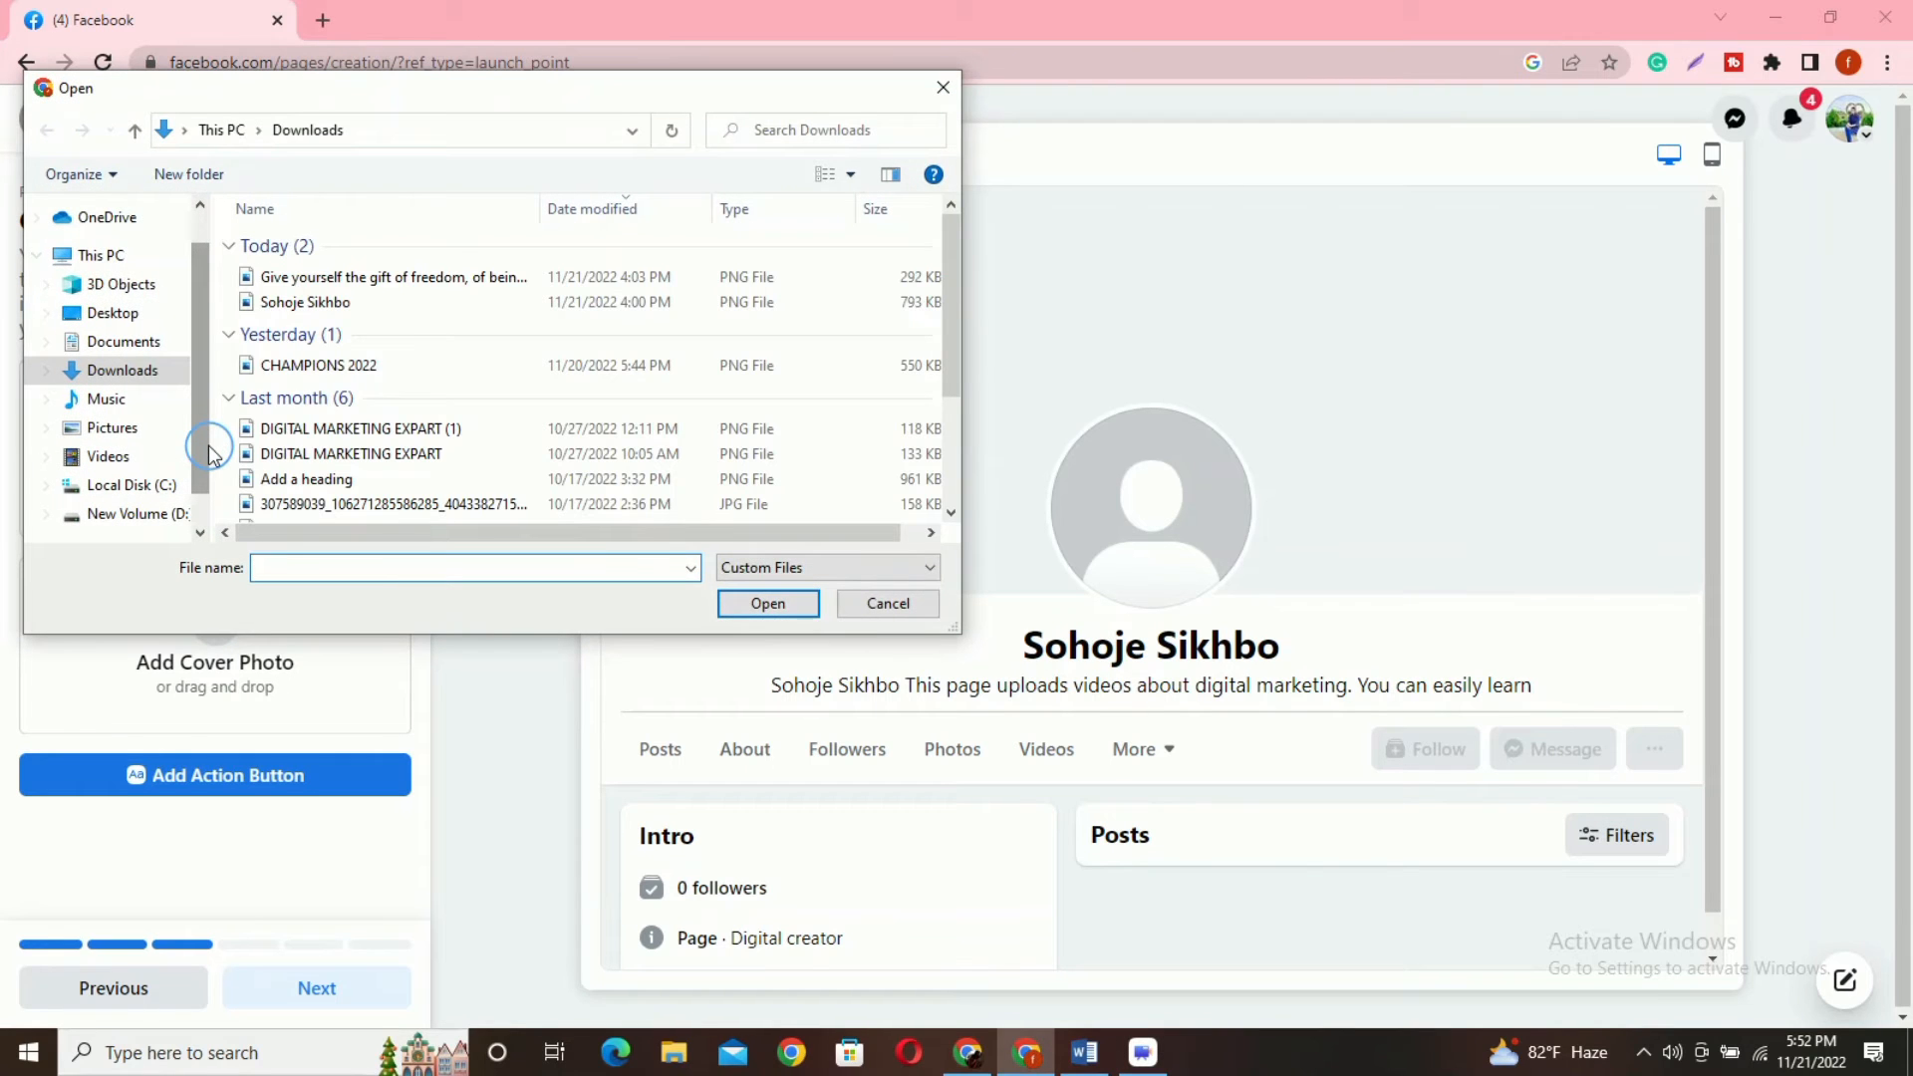
click(317, 286)
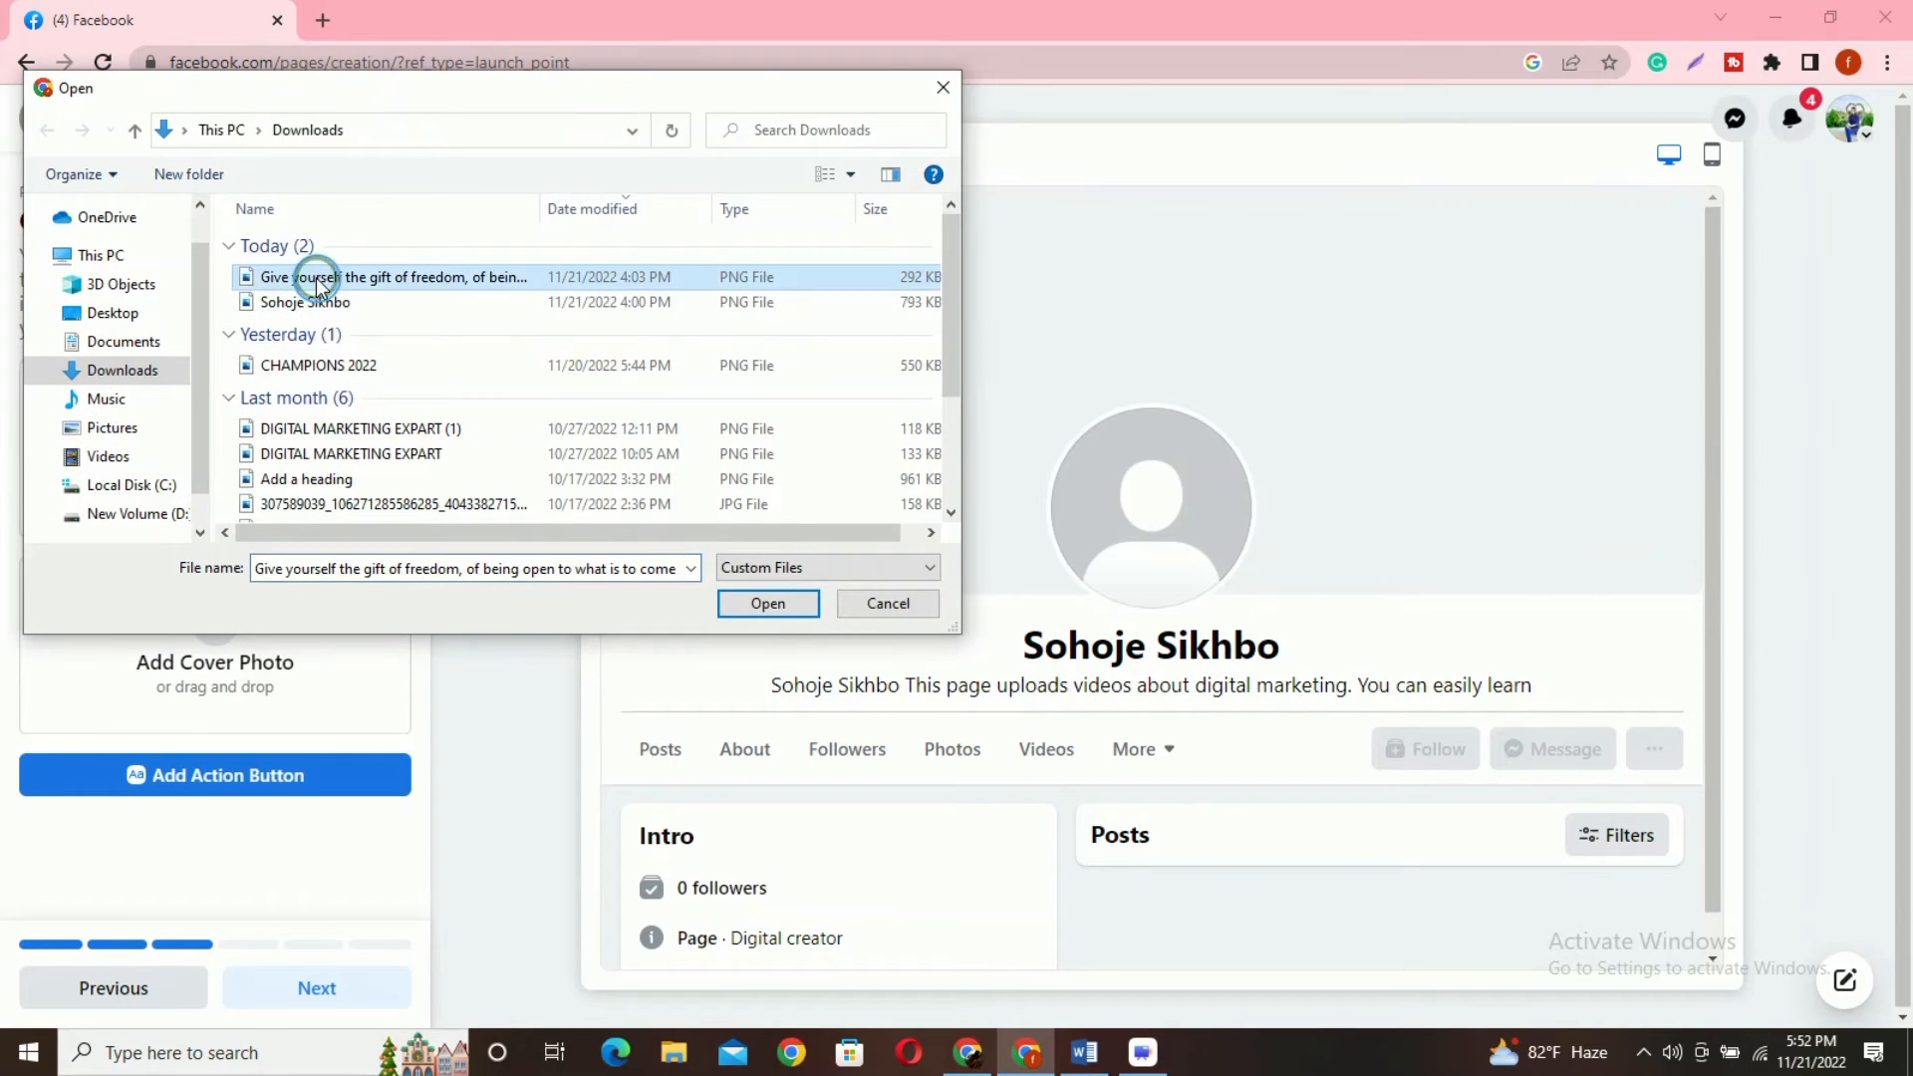
click(764, 603)
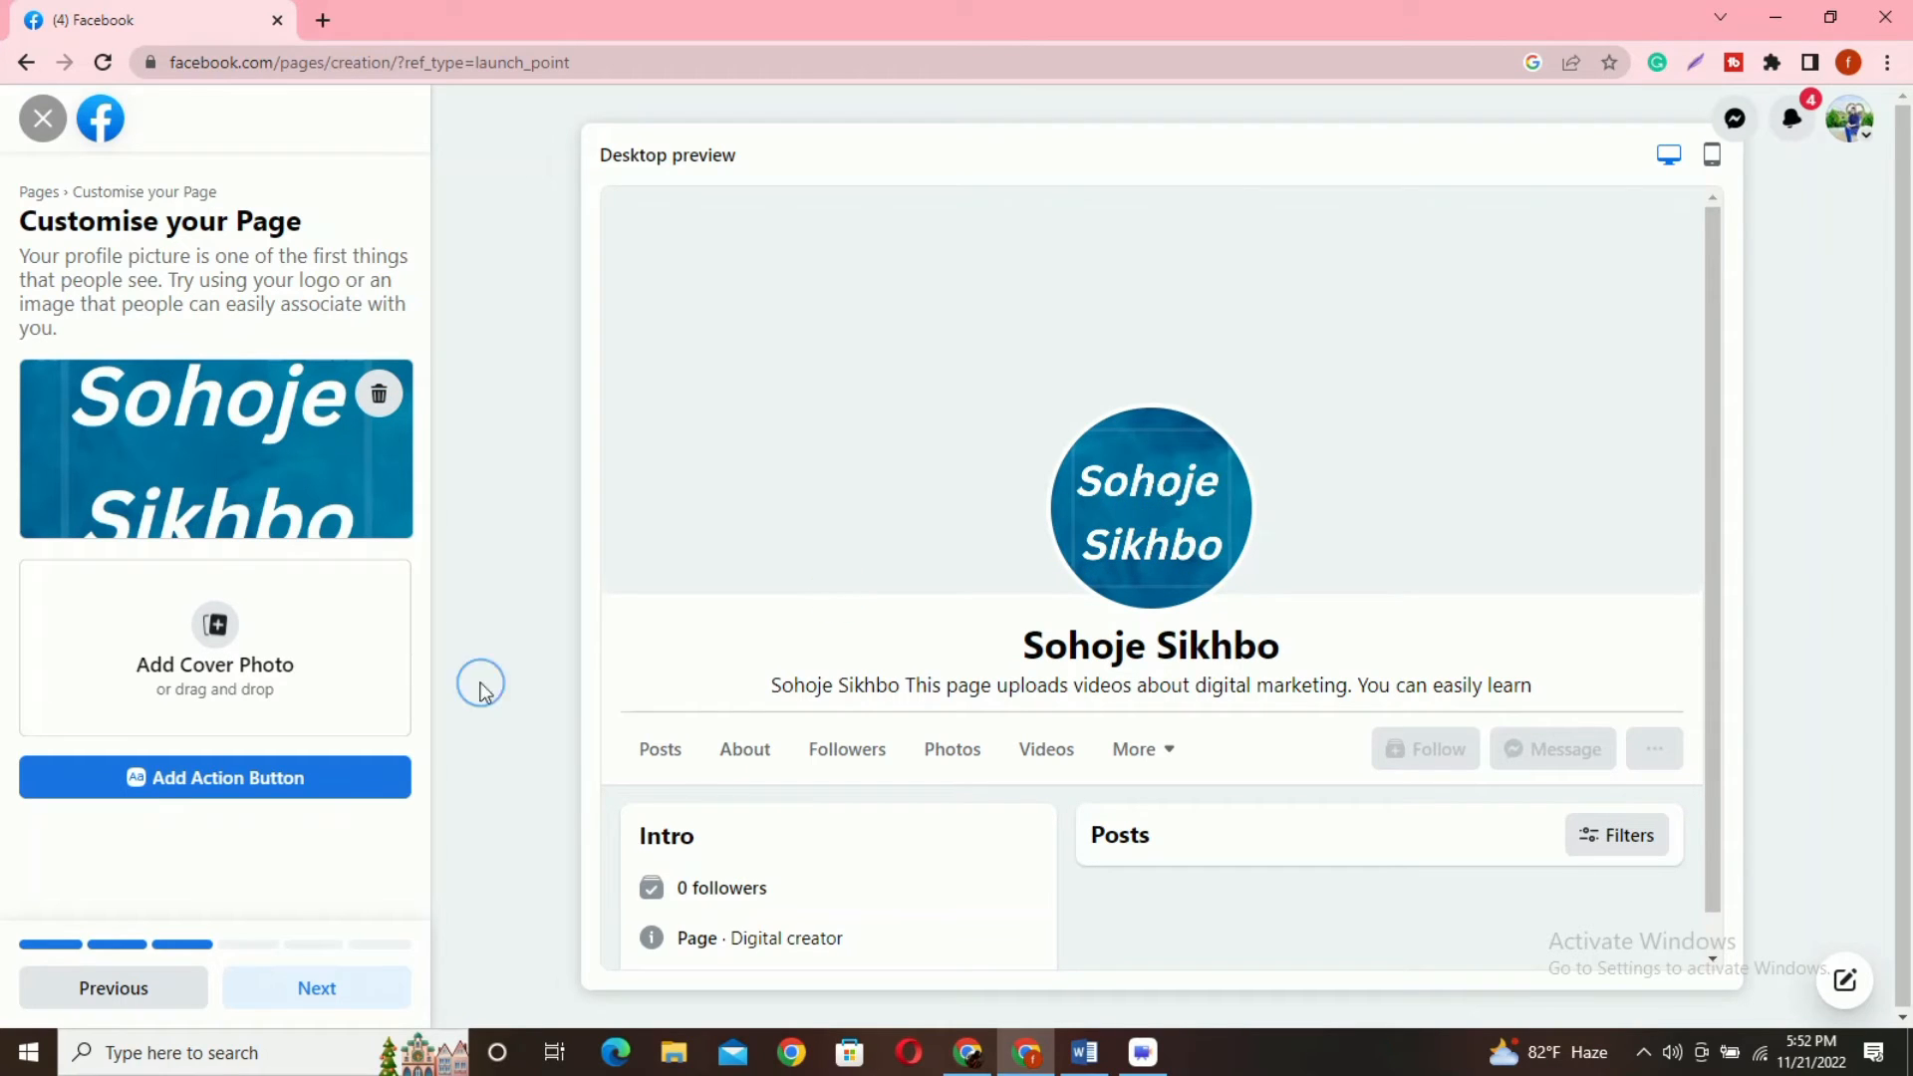
- Add the PNG "Sohoje Sikhbo" from Downloads as the cover photo and continue past the customisation stage
click(199, 666)
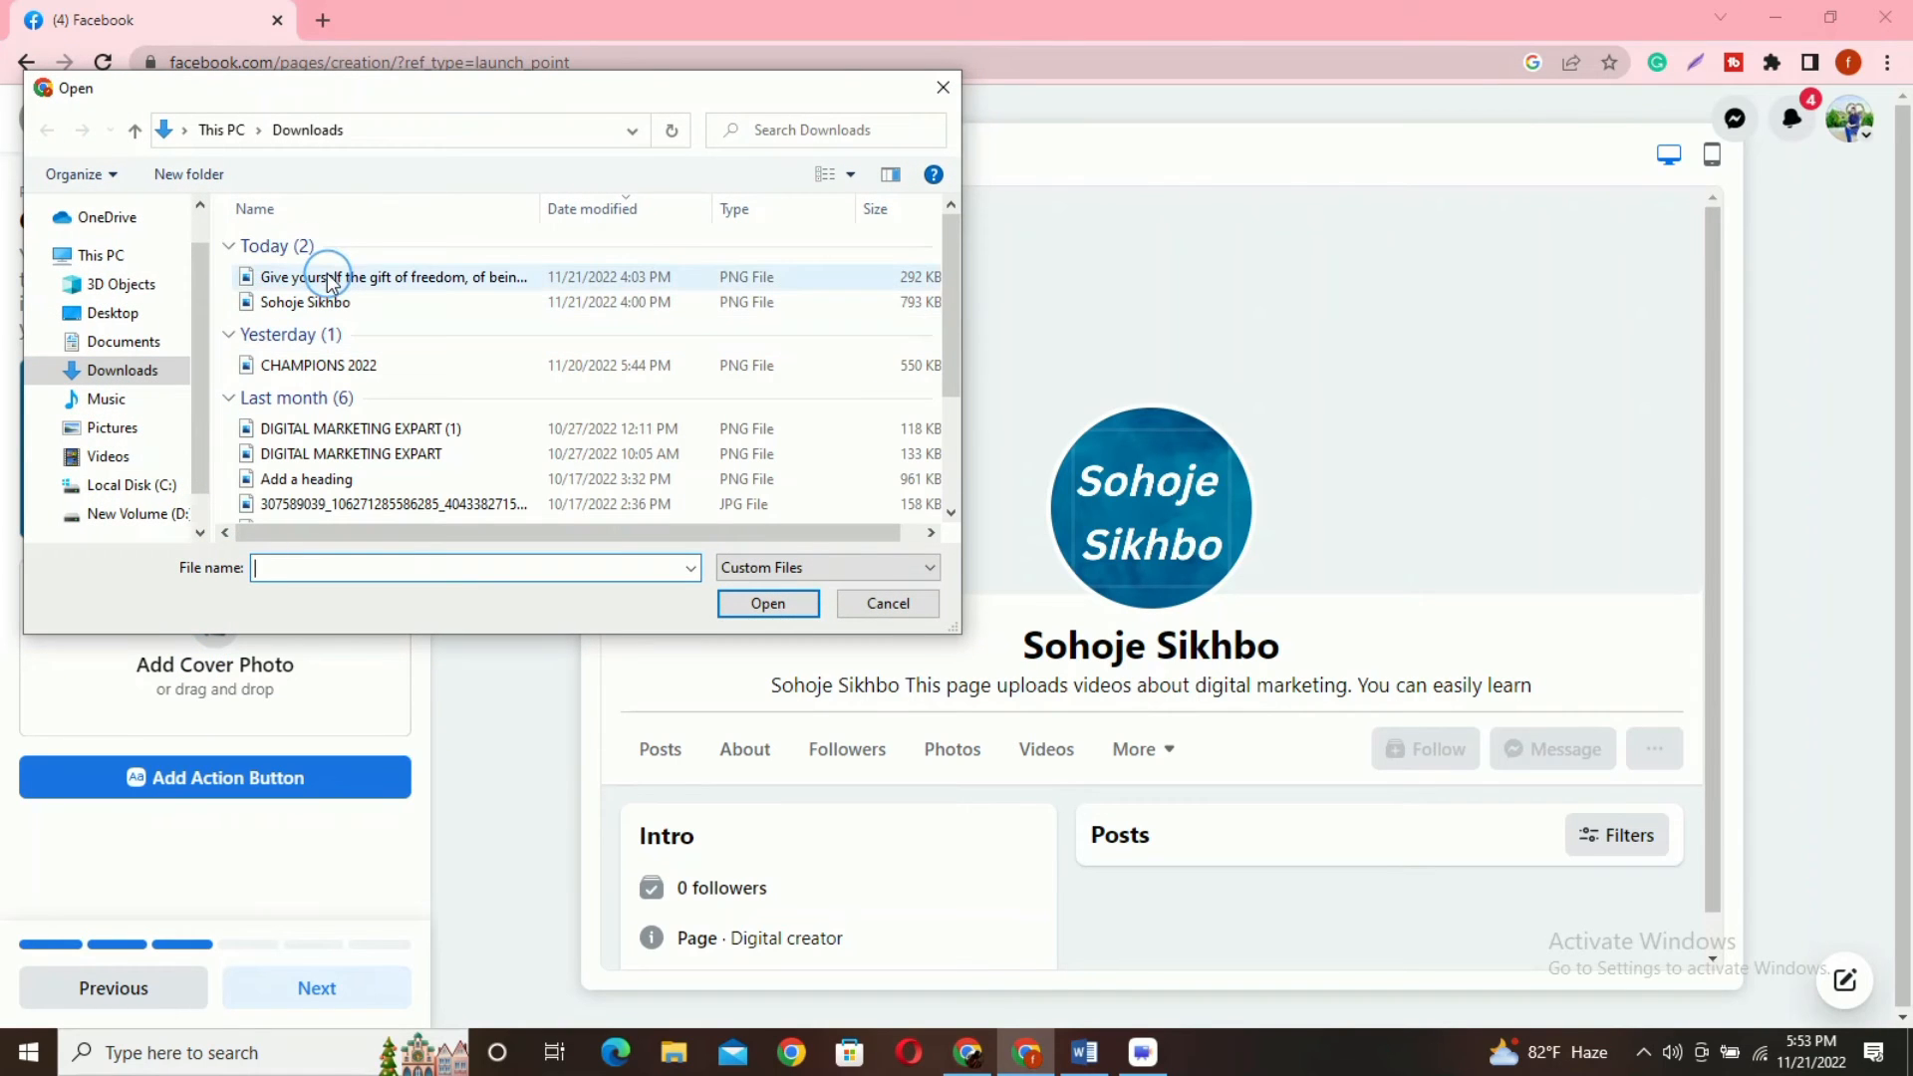
click(320, 304)
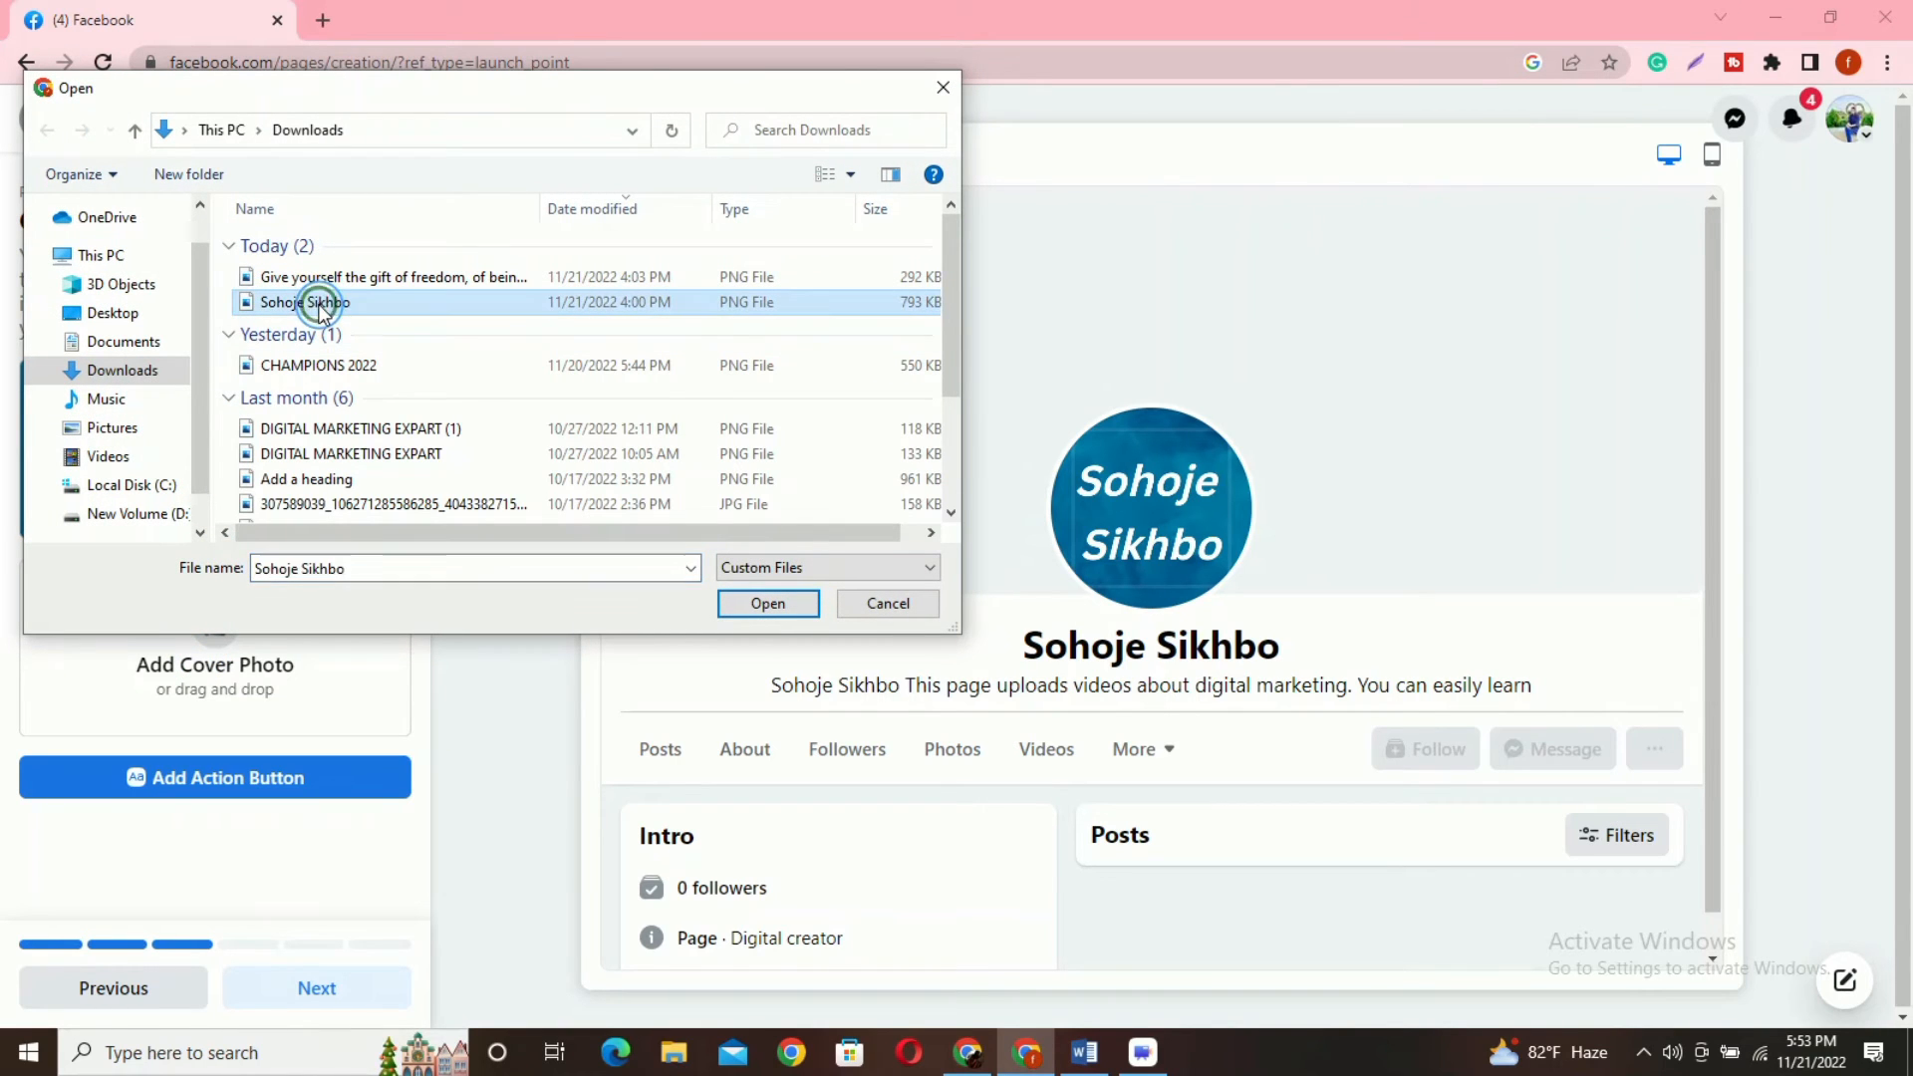
click(776, 603)
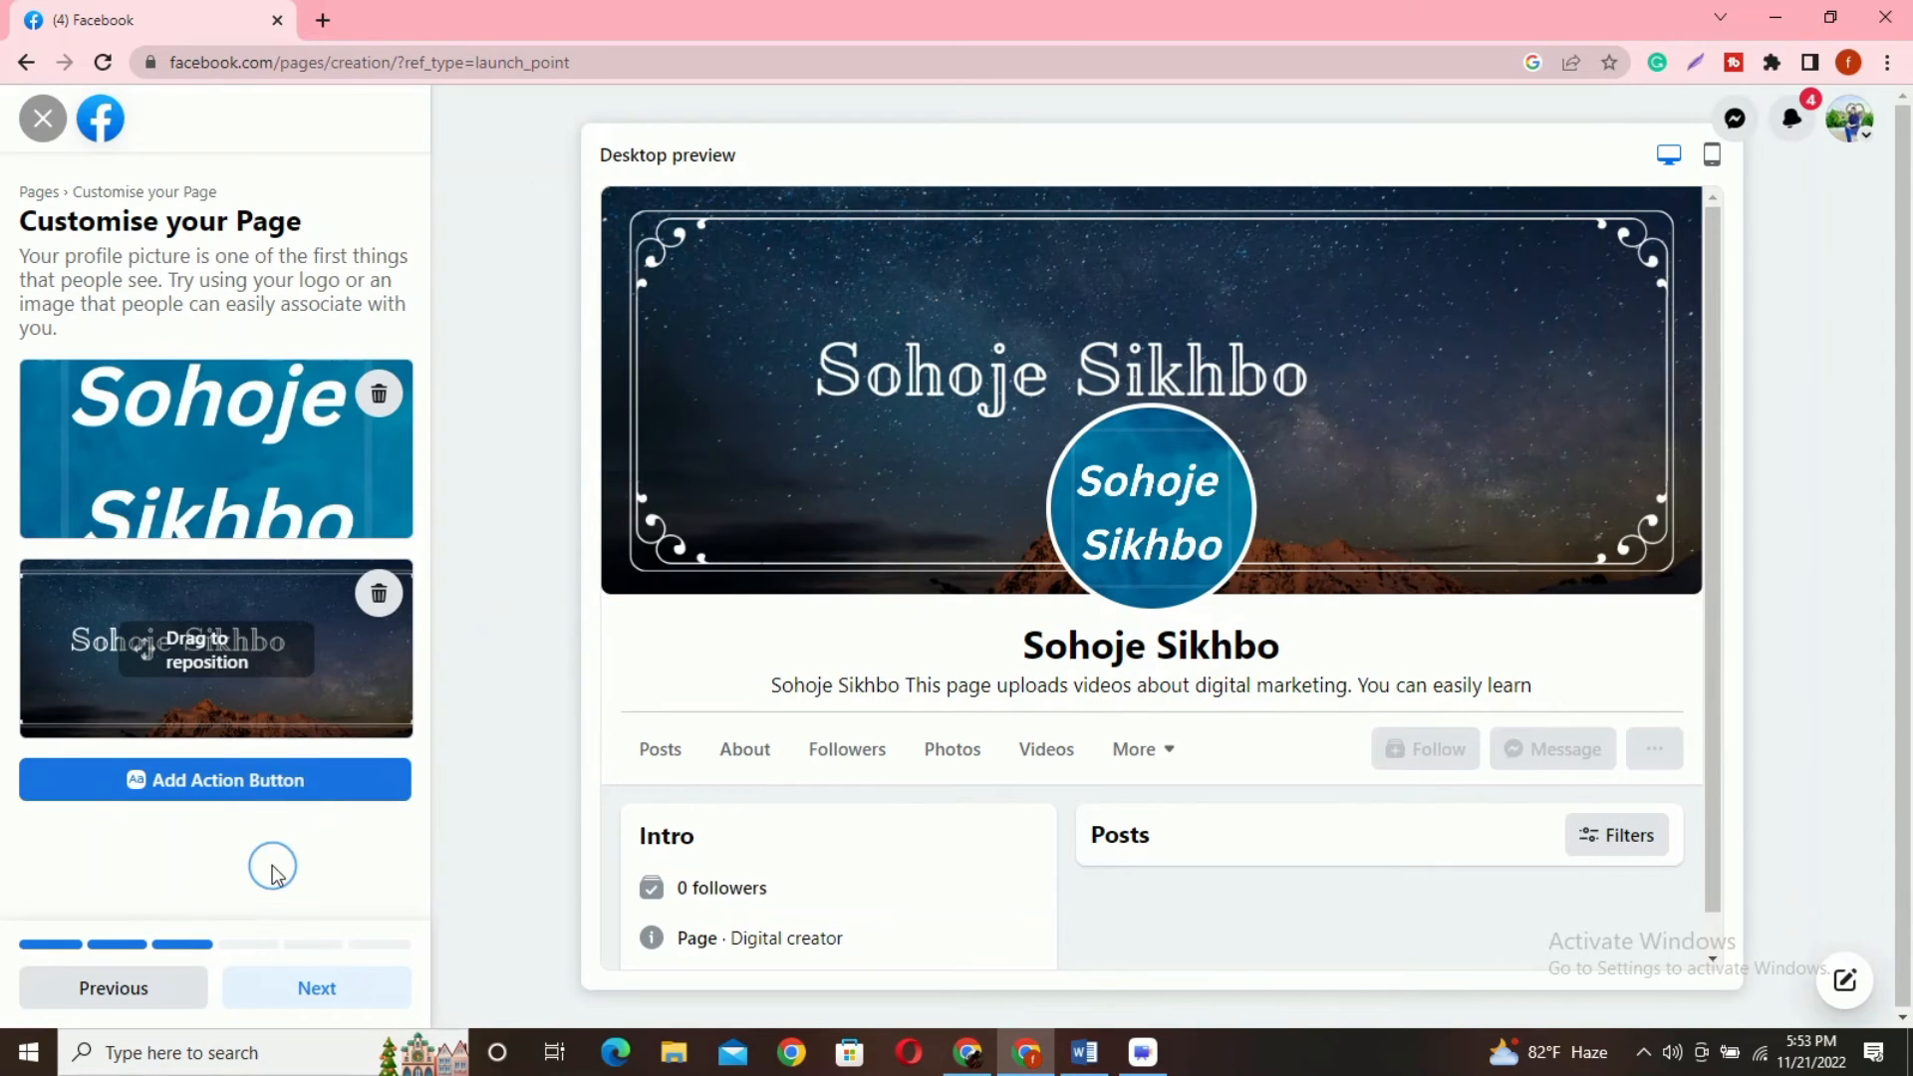
click(300, 999)
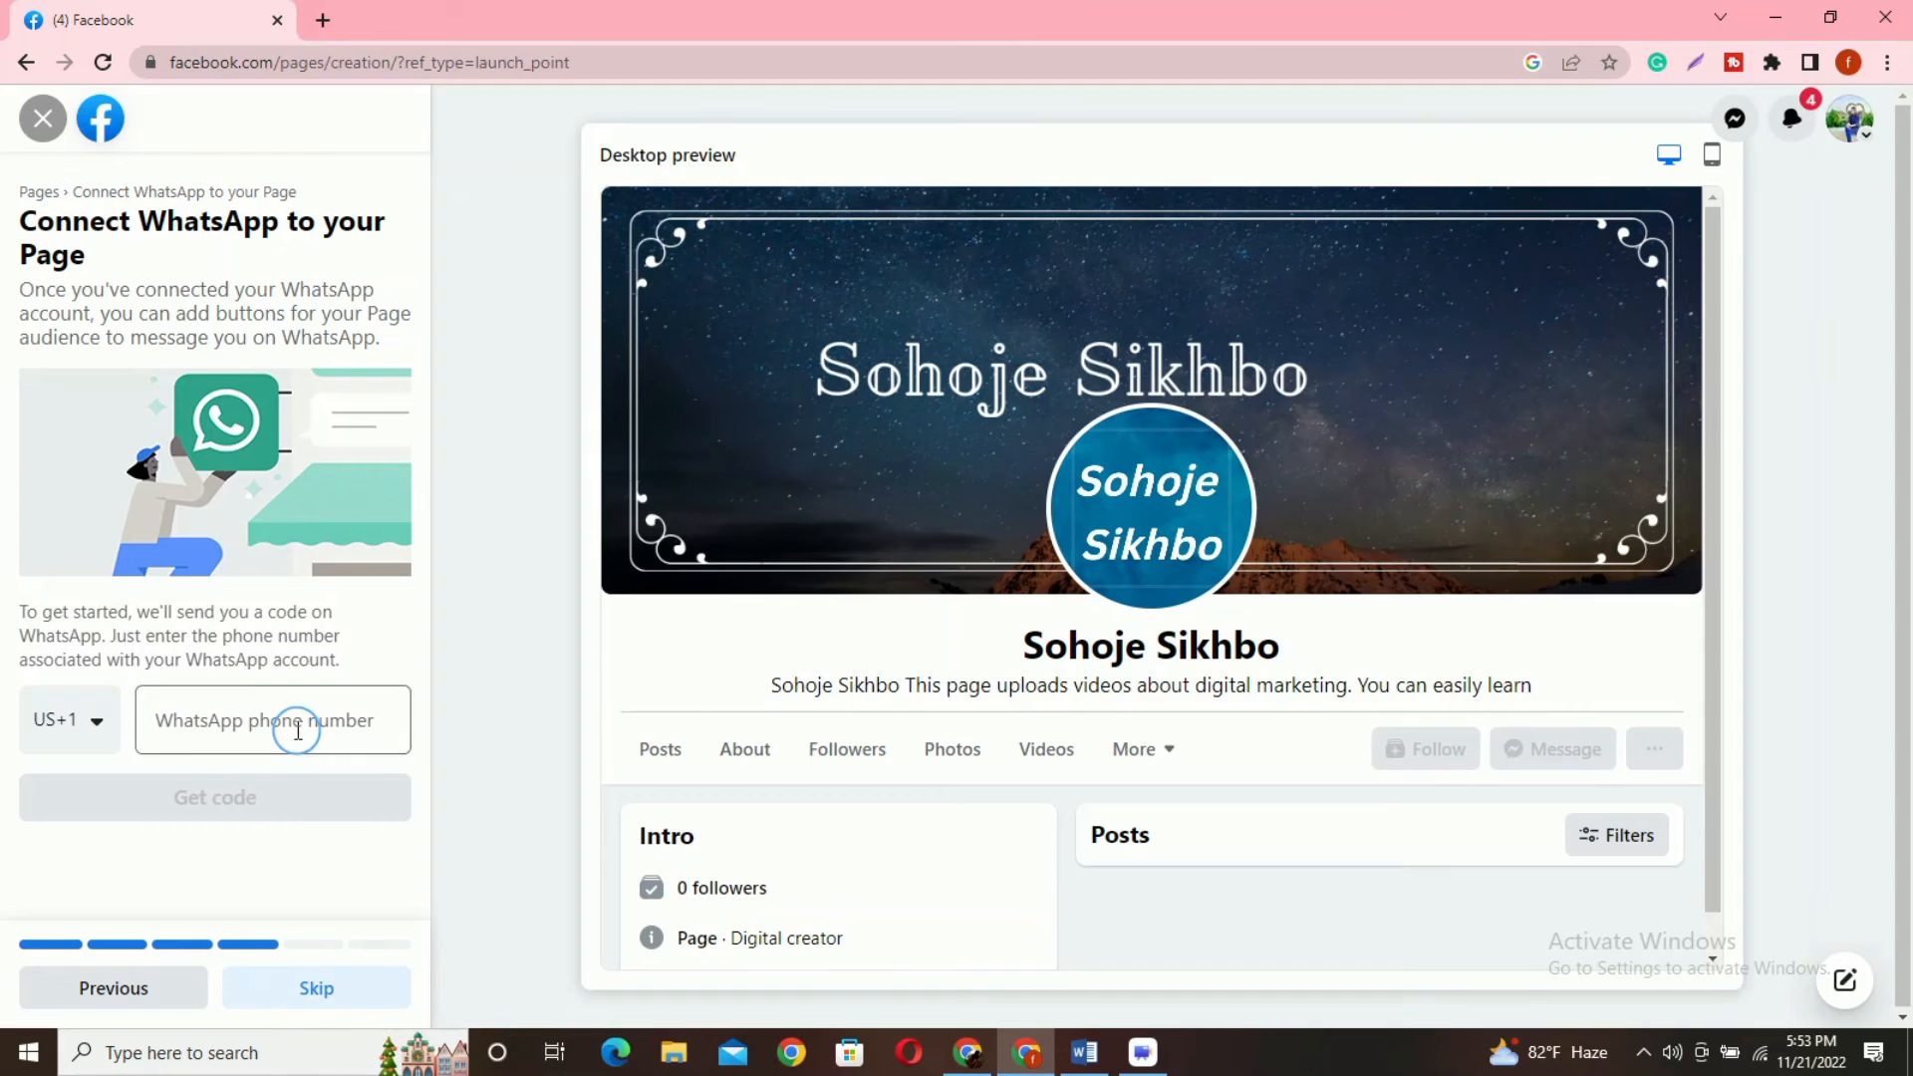
- Skip the WhatsApp connection and friend invitations, finish the Page setup with the default notification options and dismiss the welcome tour
click(319, 992)
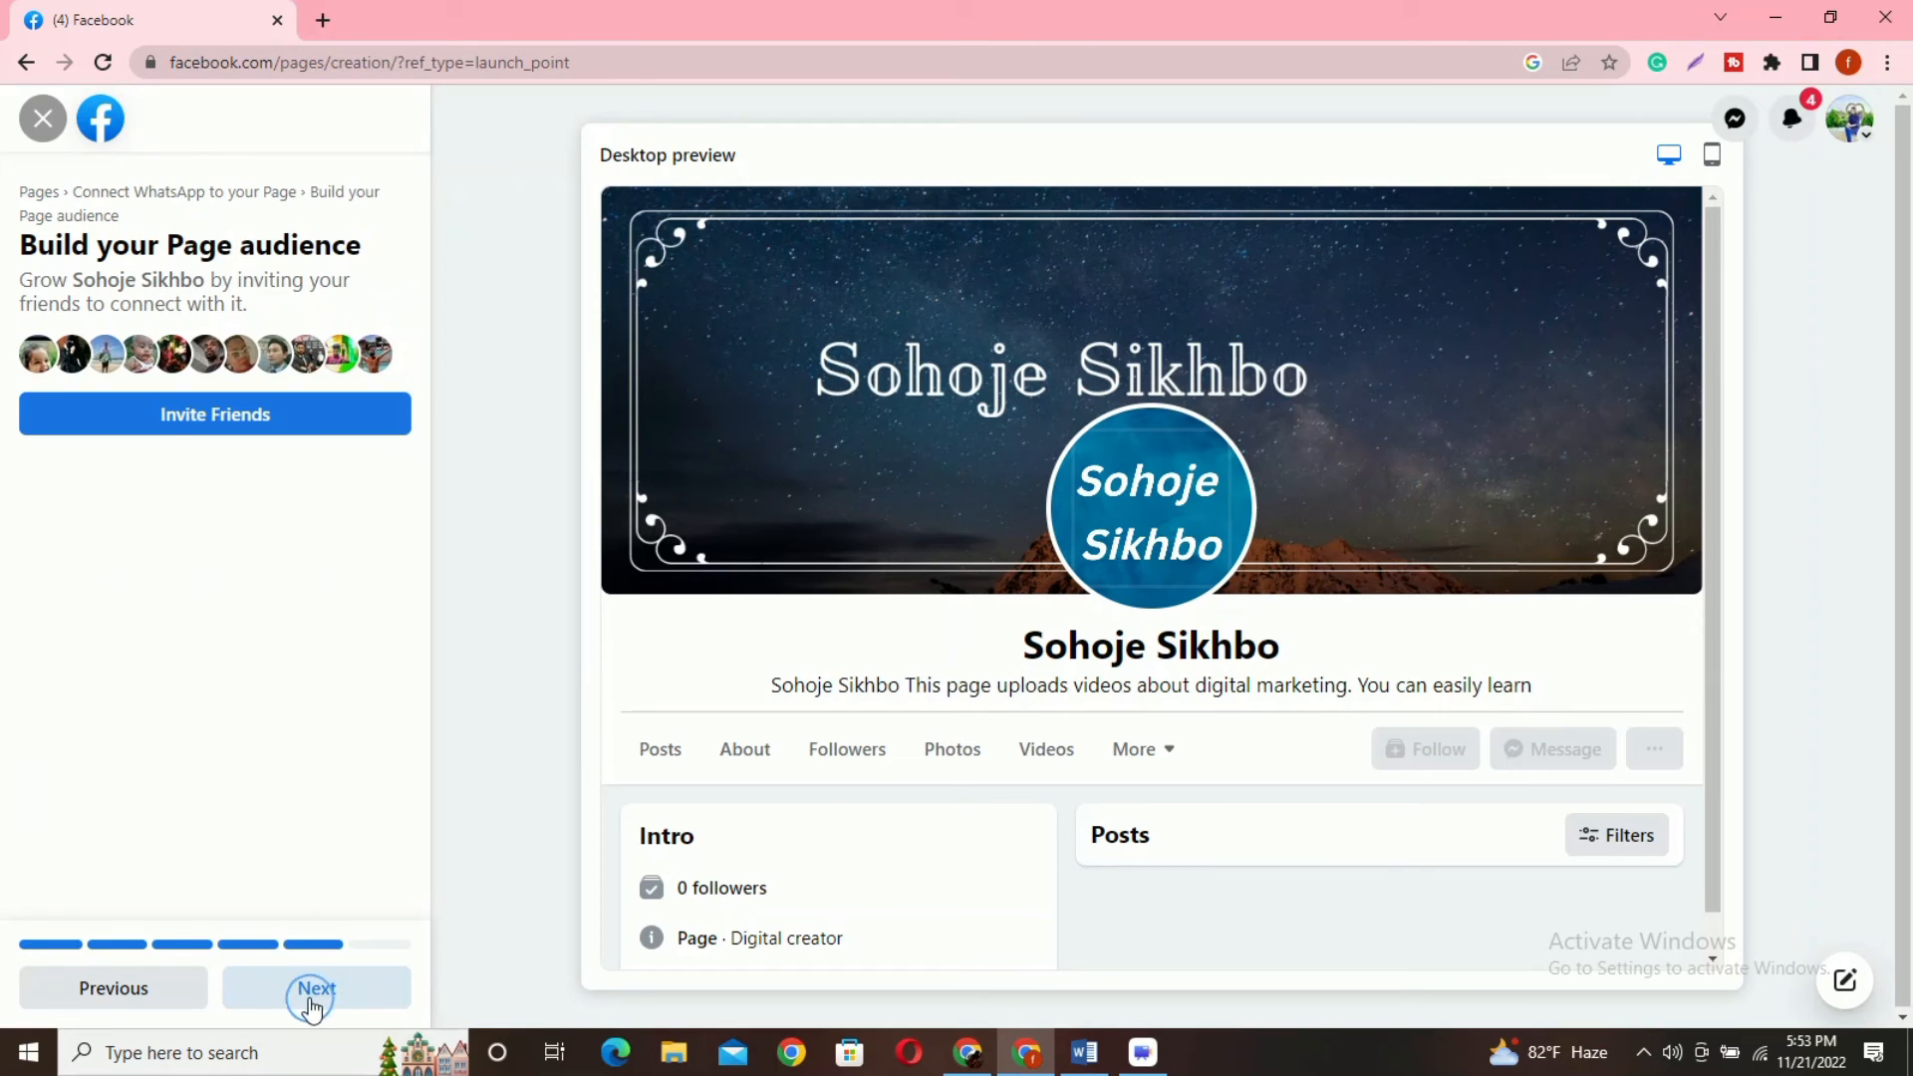
click(318, 989)
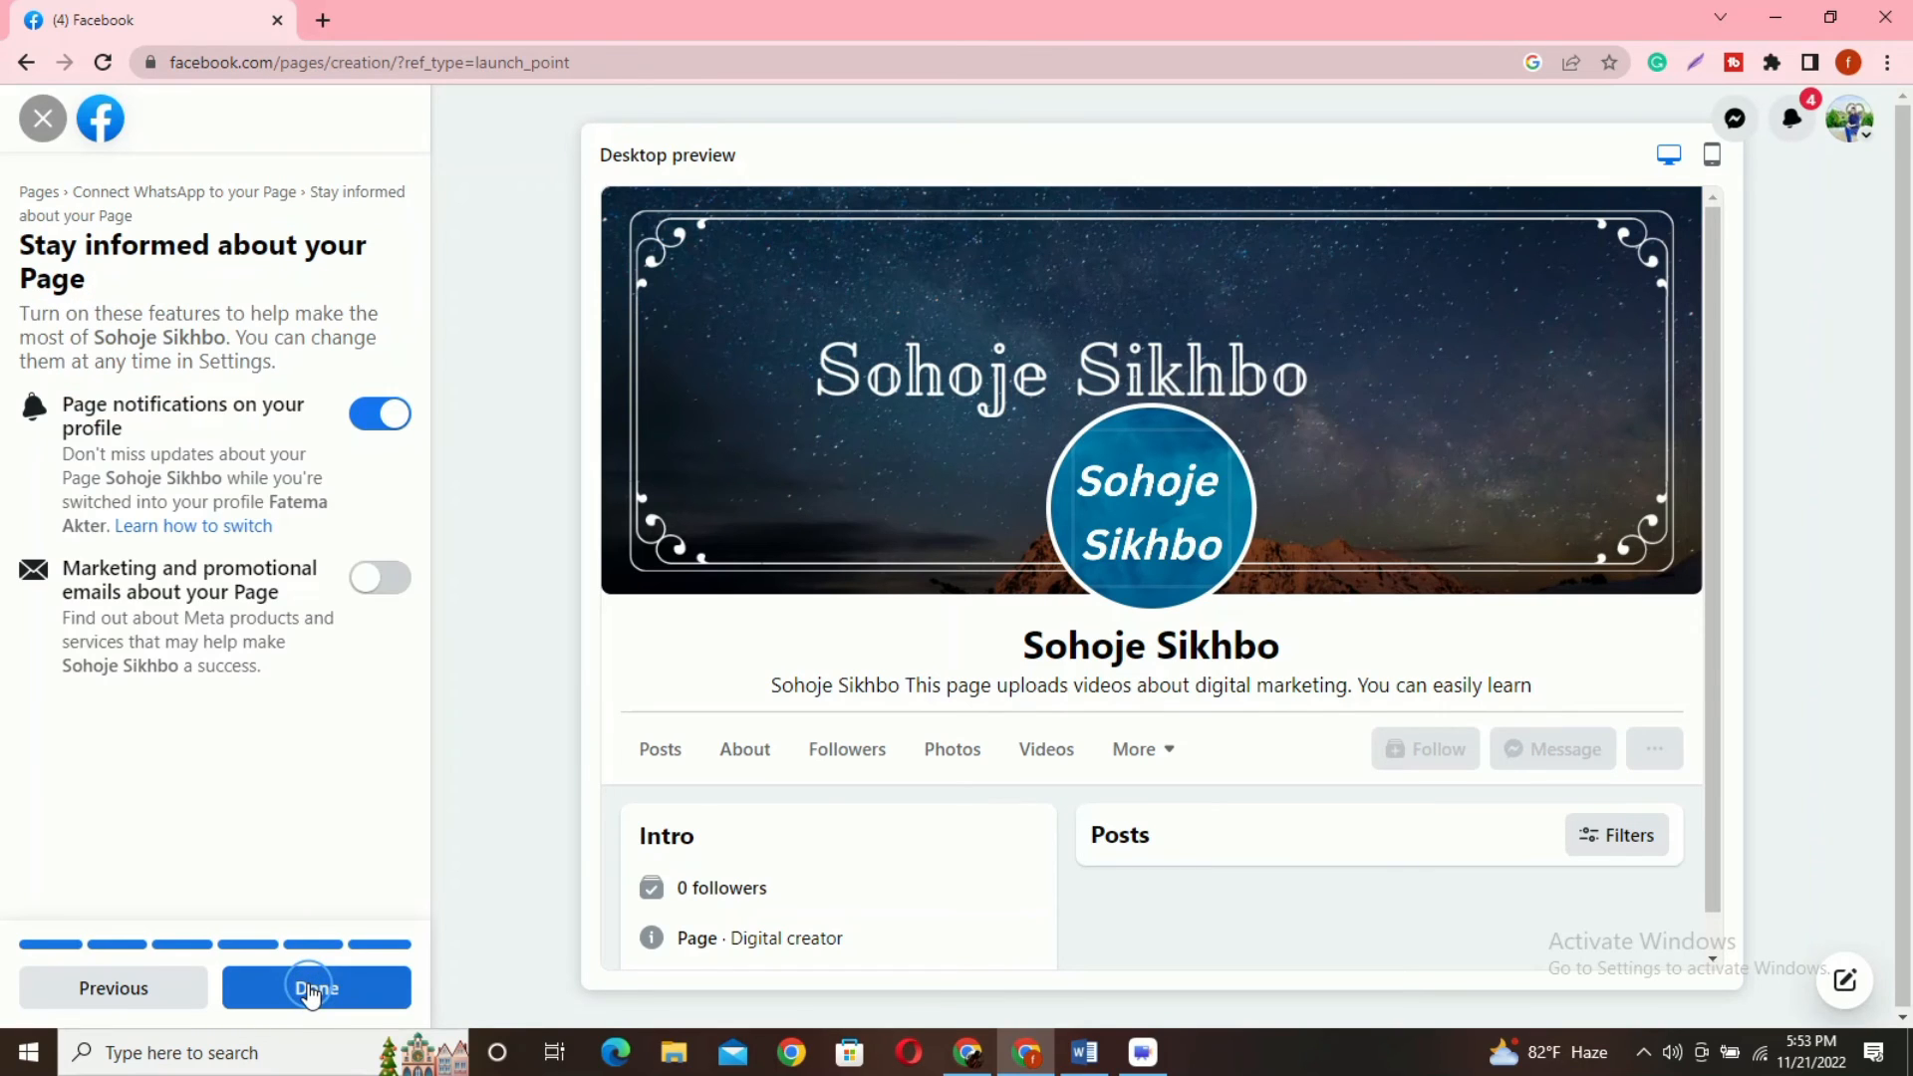
click(312, 992)
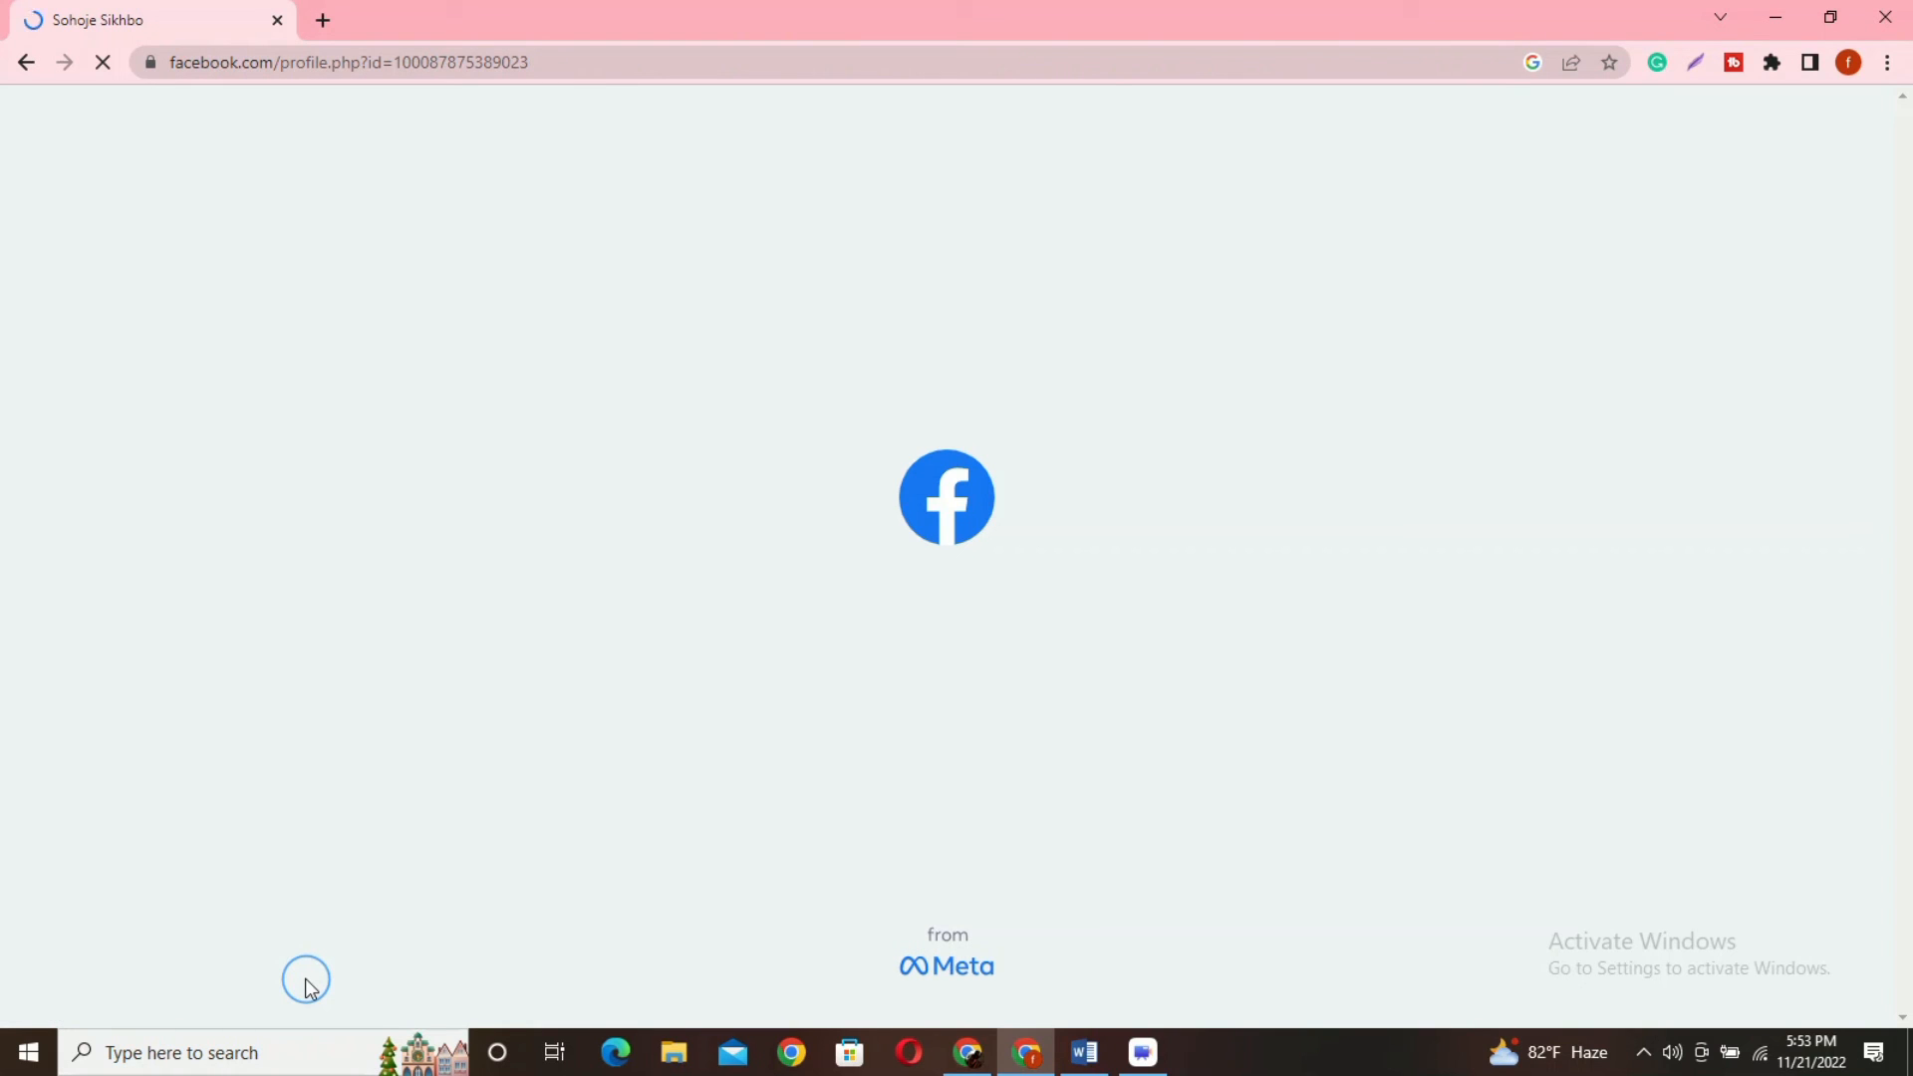
scroll(306, 986, down, 3)
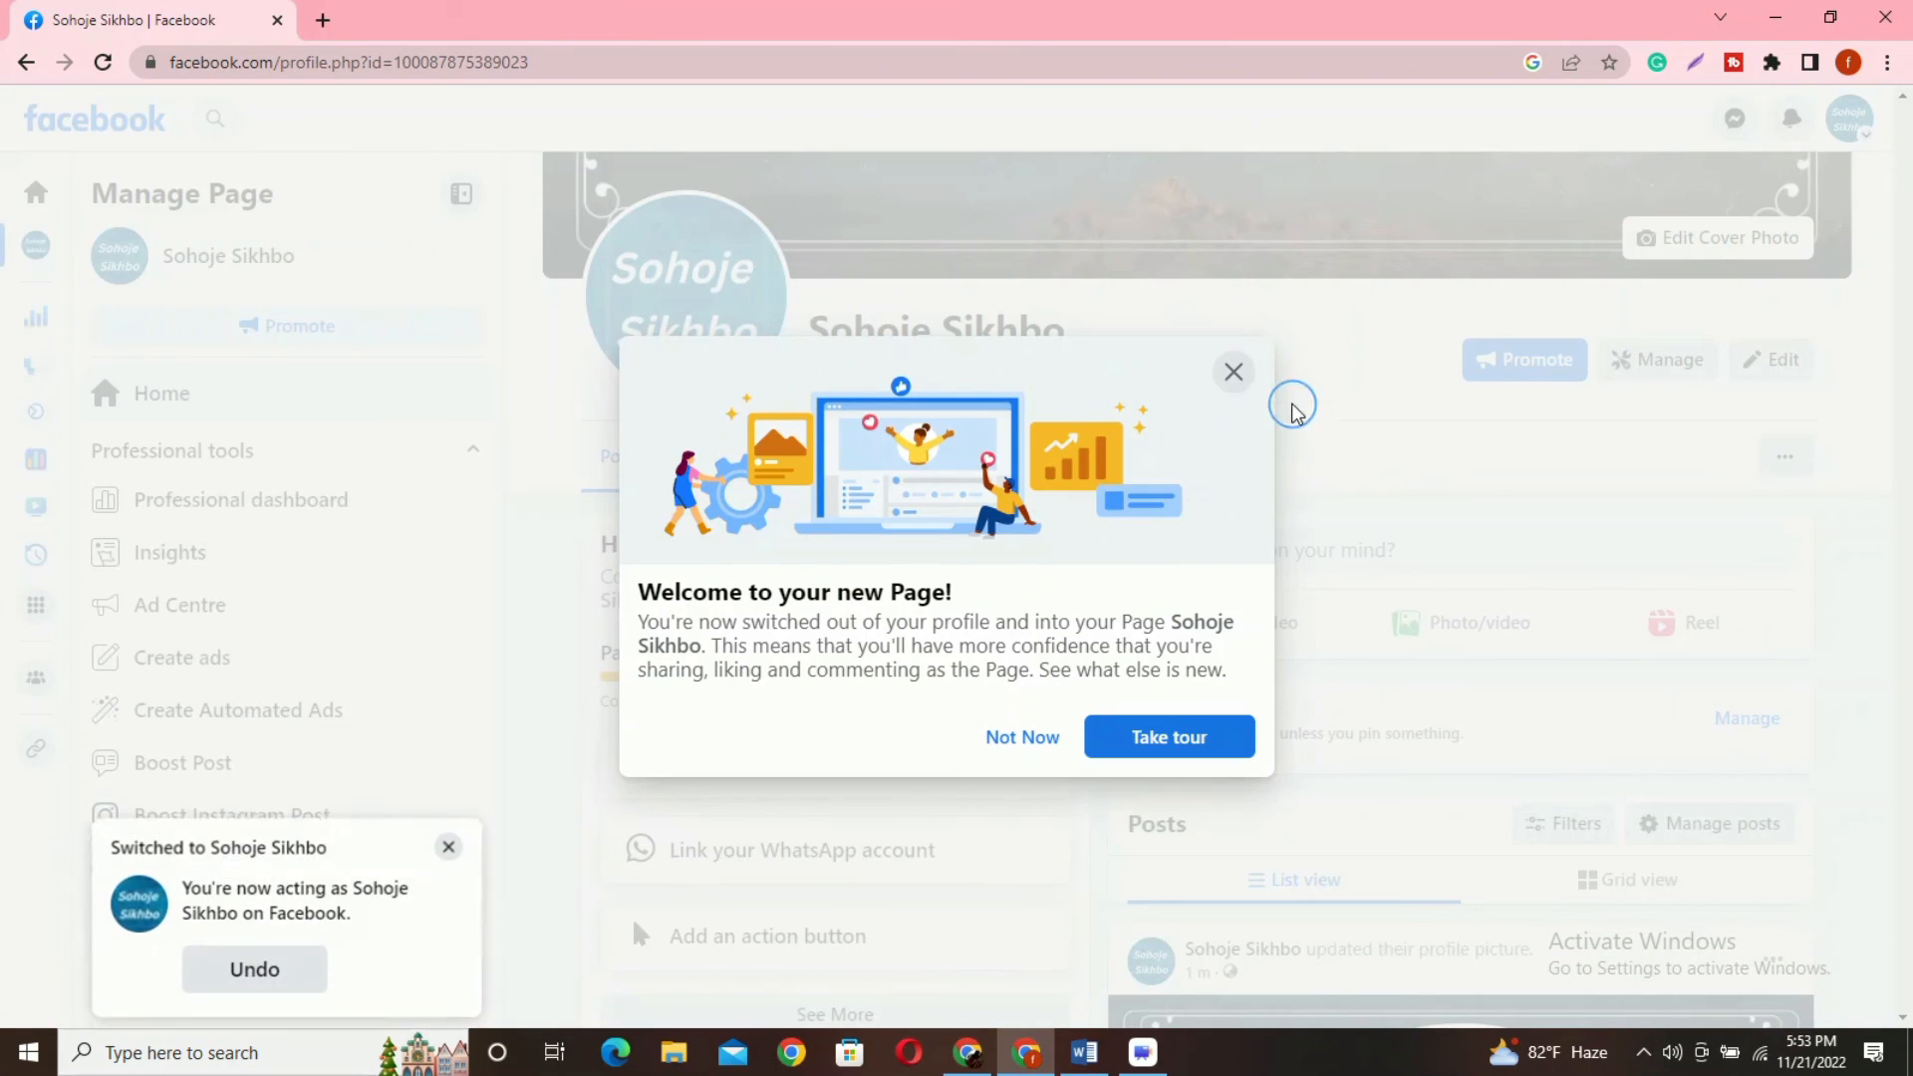
click(1233, 377)
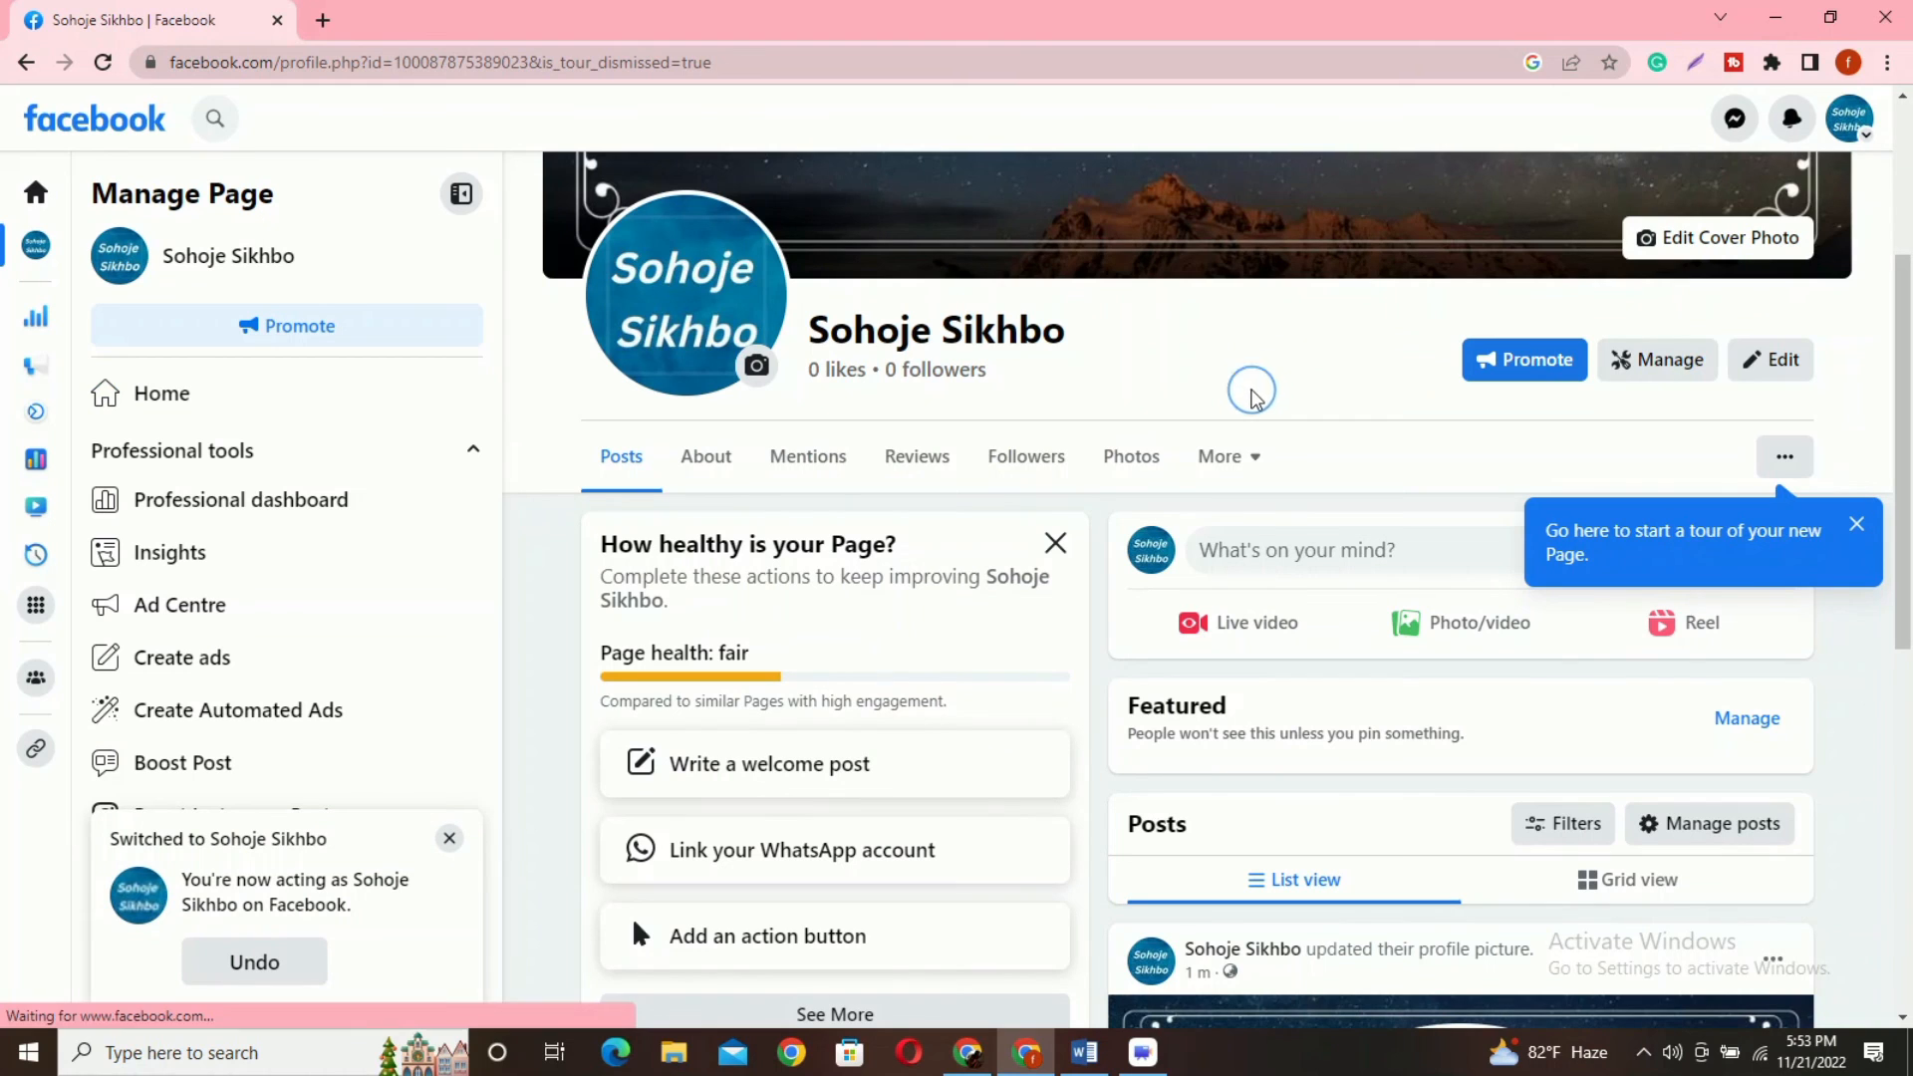
- Look over the new Page's cover photo, profile picture, header sections and the content below them
scroll(1144, 468, up, 3)
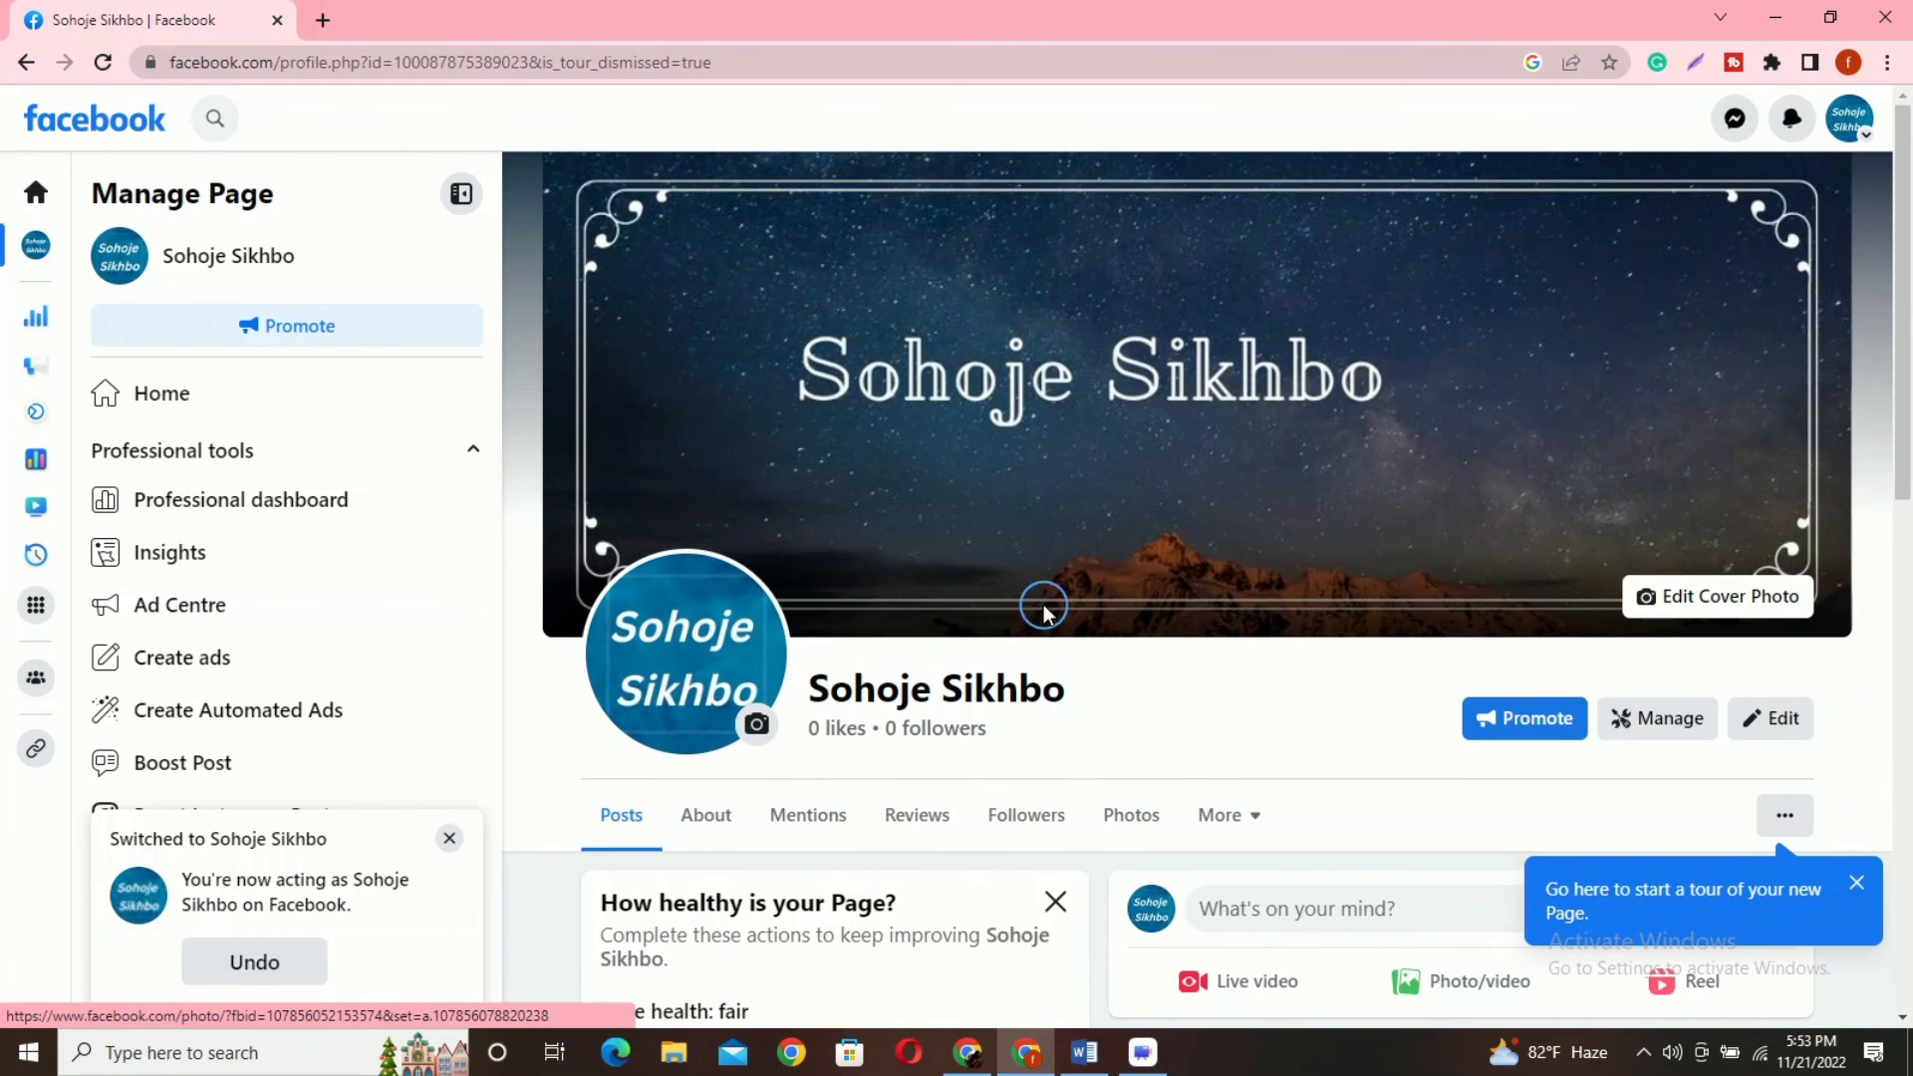
scroll(907, 518, down, 1)
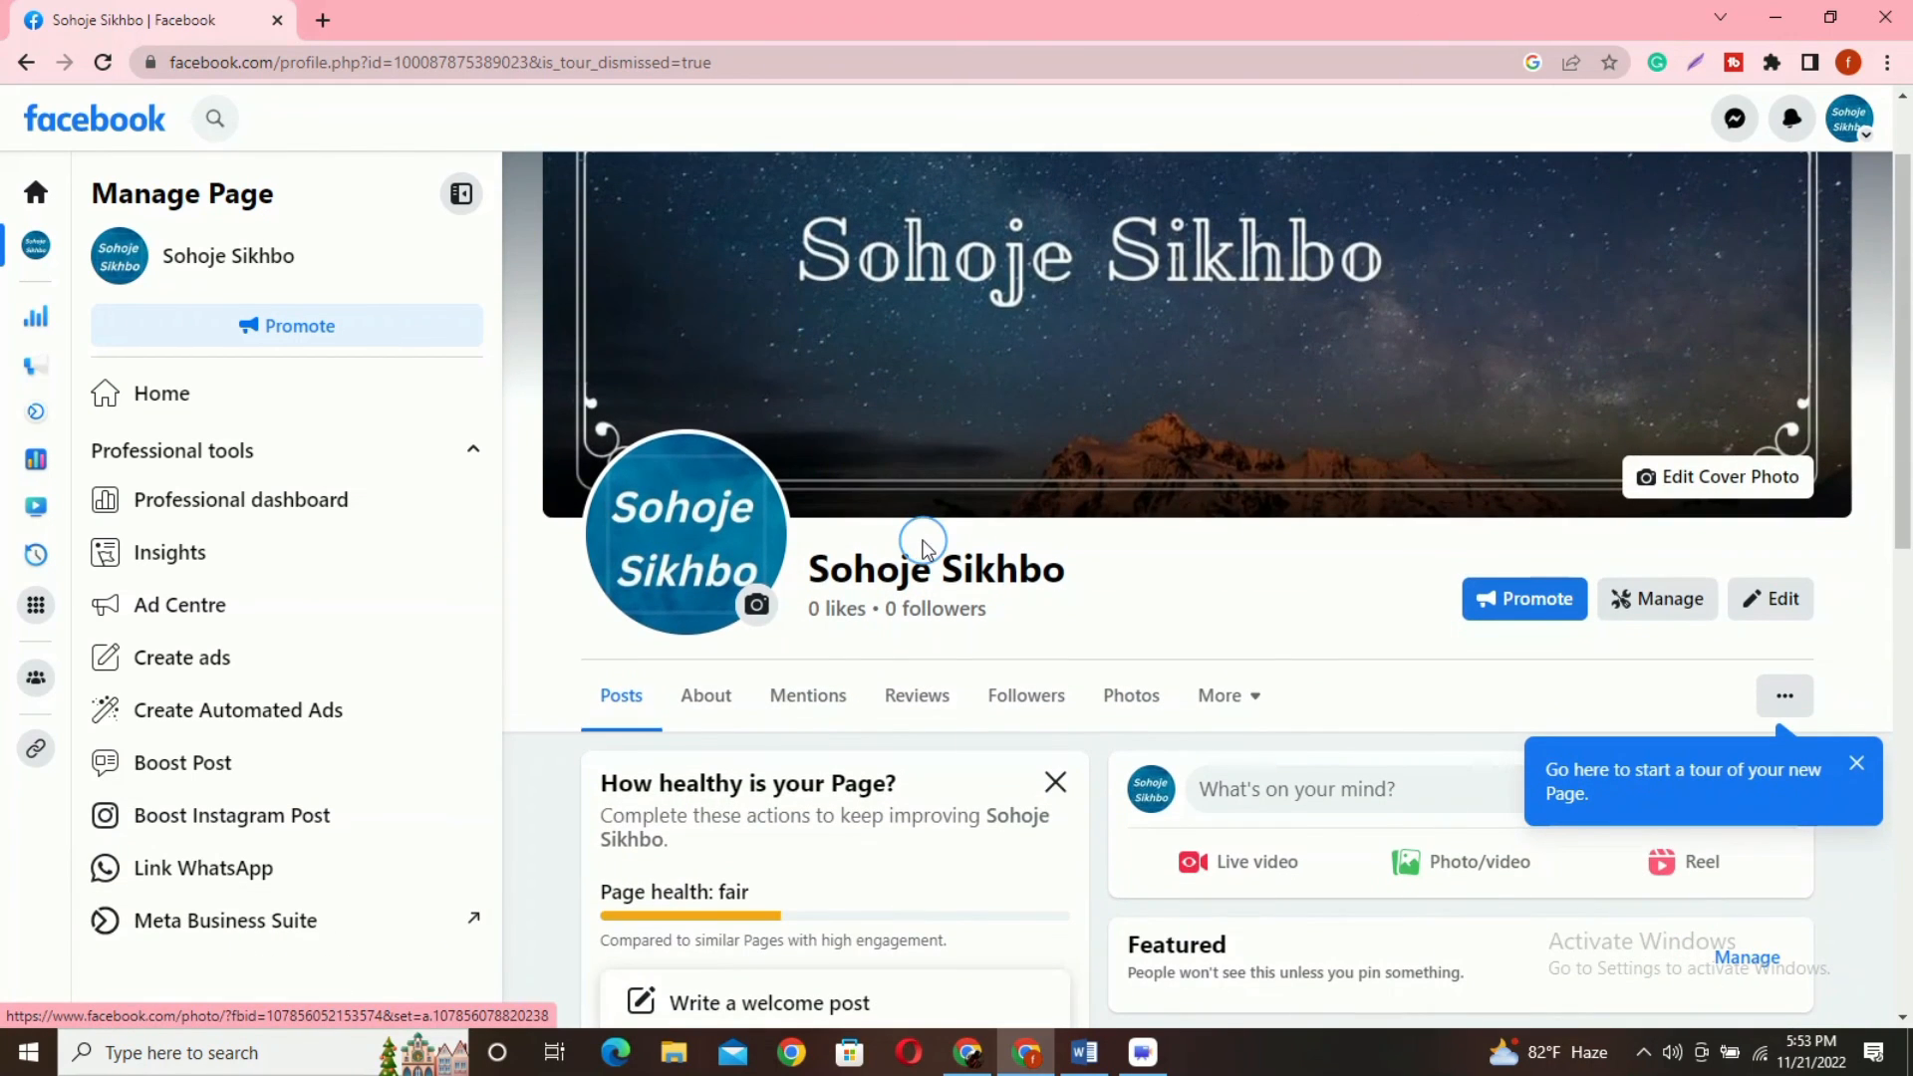
scroll(922, 547, down, 1)
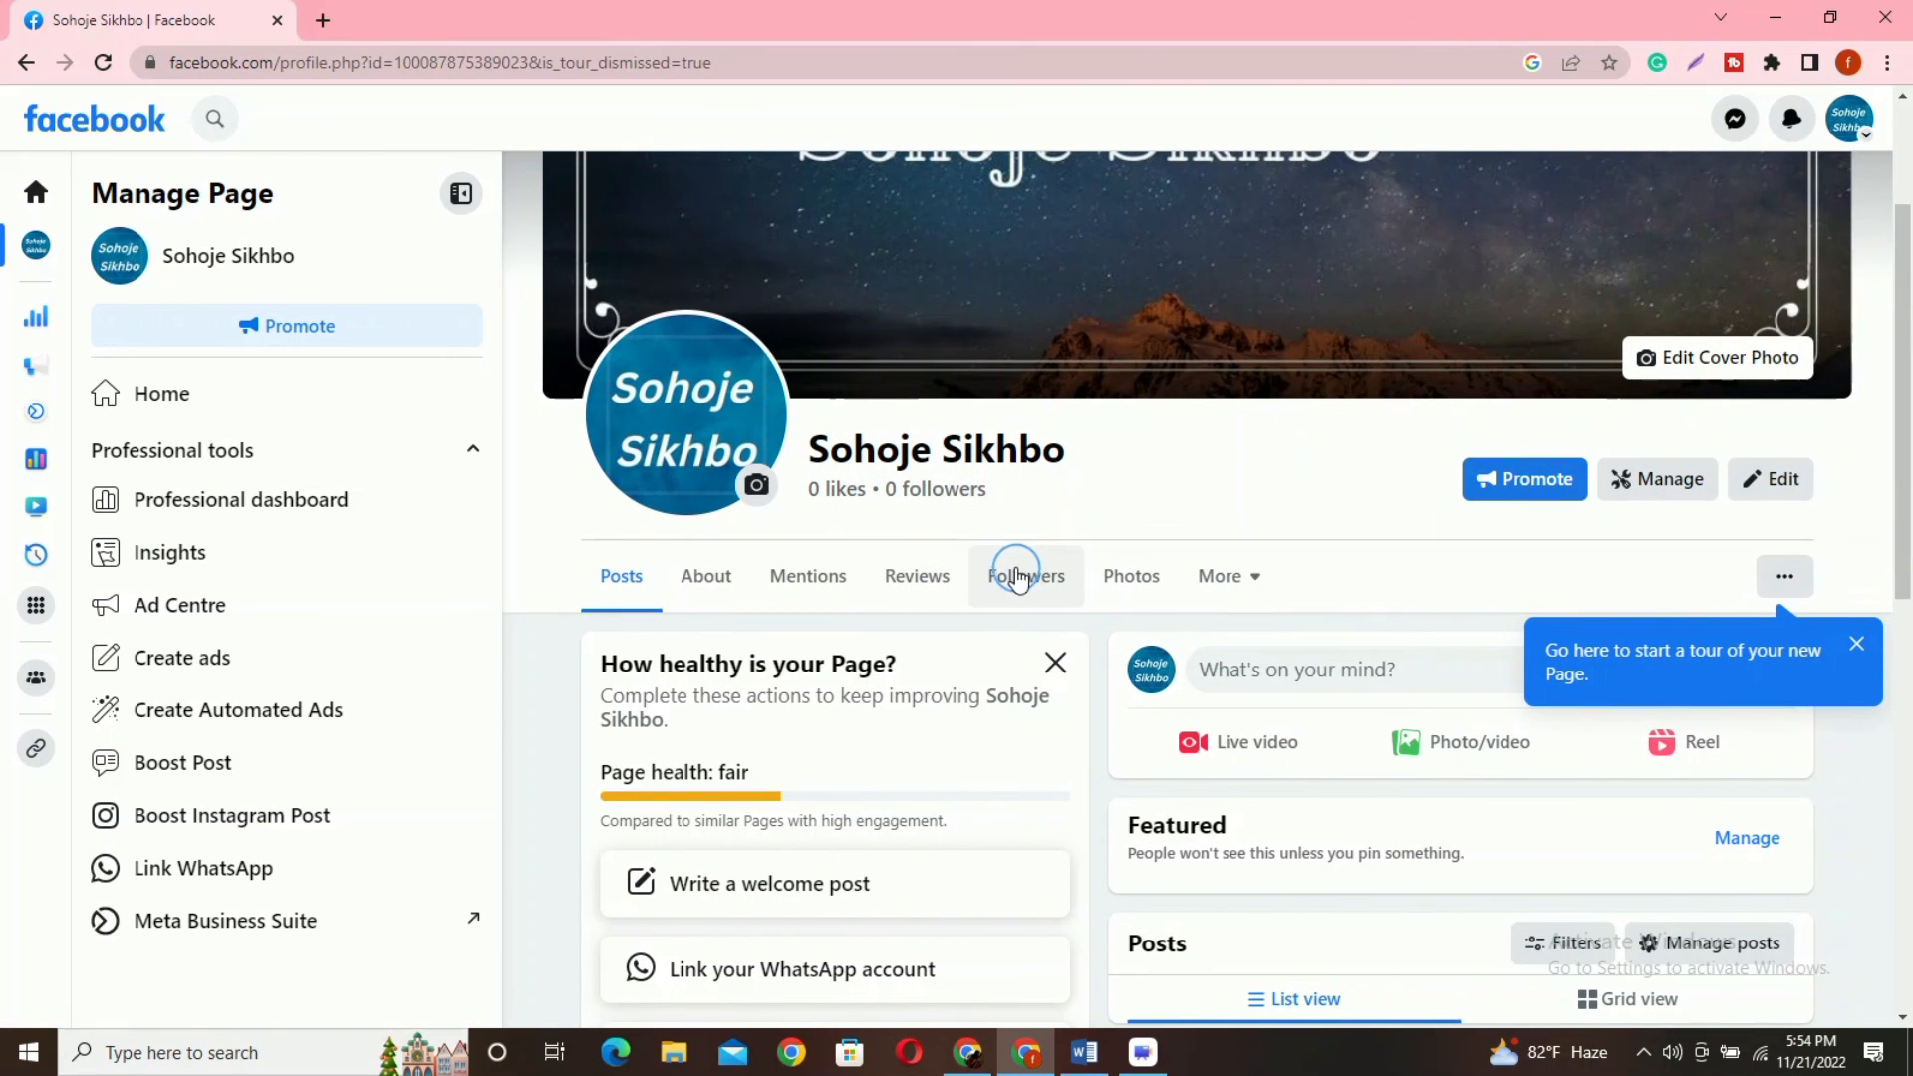
scroll(1041, 598, down, 1)
scroll(1041, 611, down, 1)
scroll(1041, 611, up, 4)
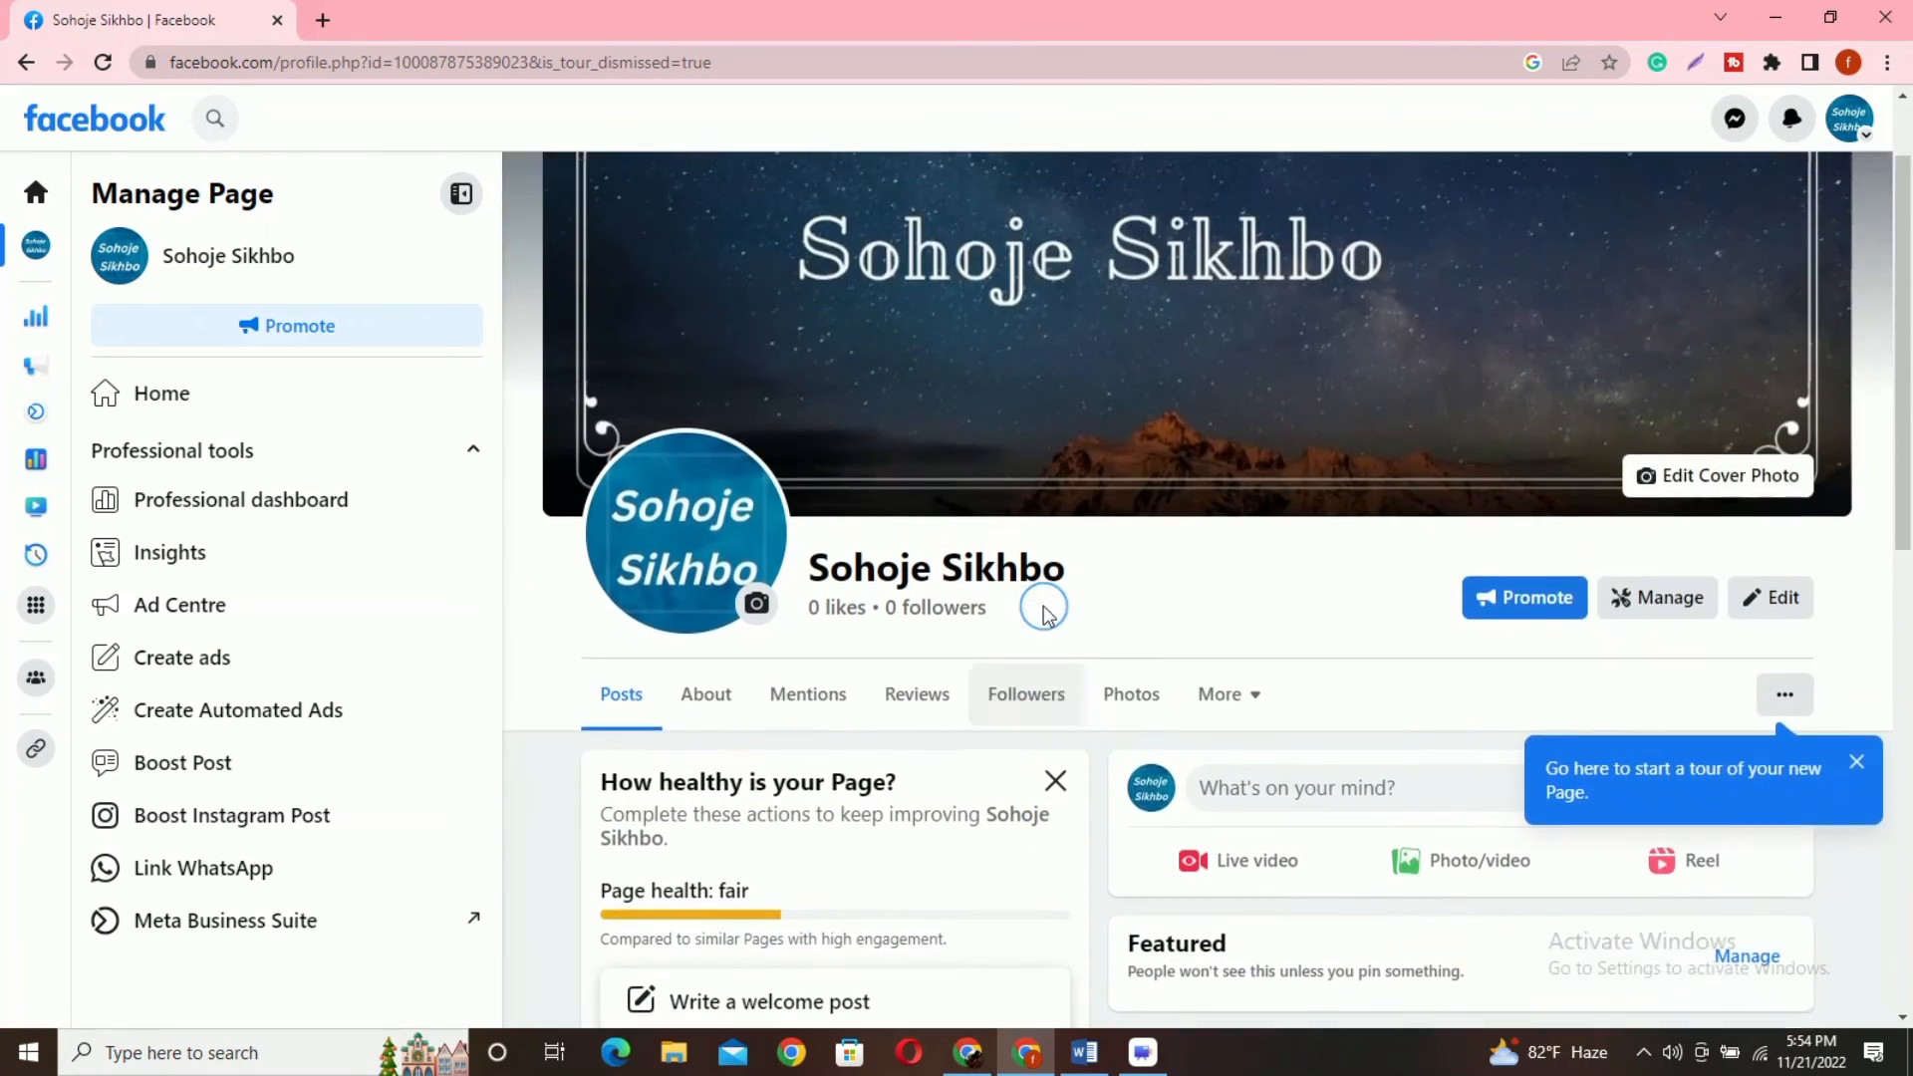